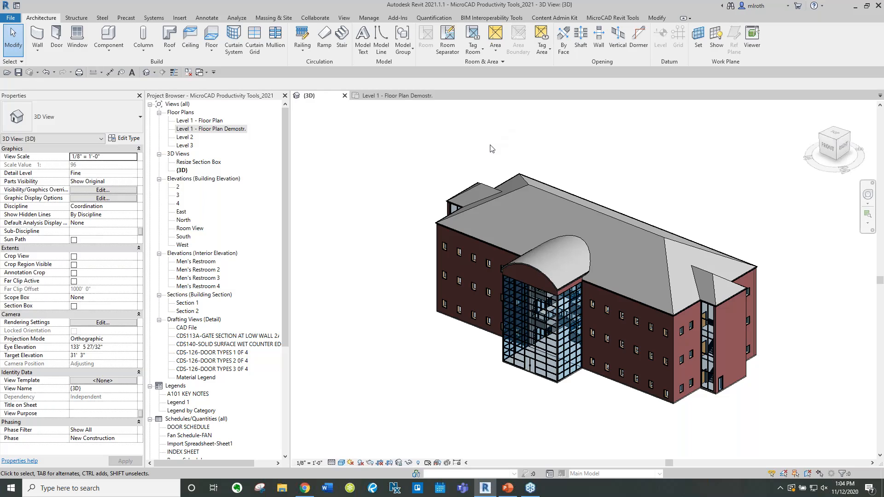
# Open the project's folder from the MicroCAD Revit Tools and close the file browser again
pyautogui.click(609, 18)
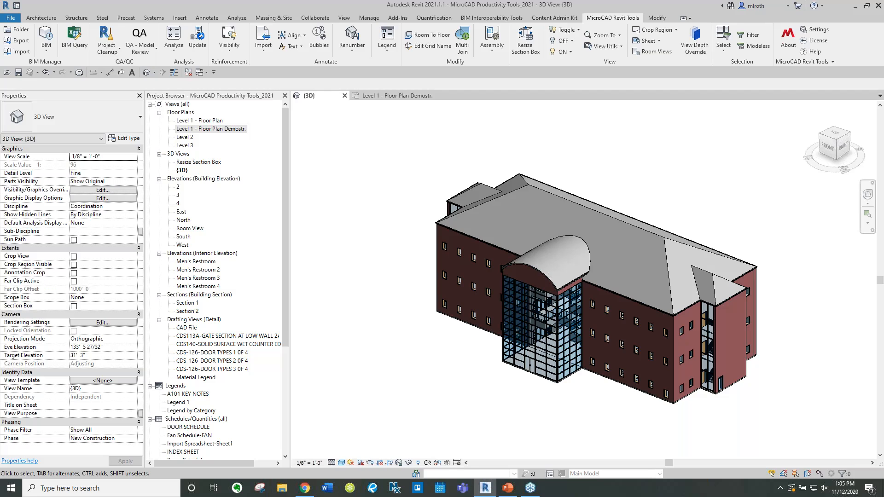
pyautogui.click(24, 34)
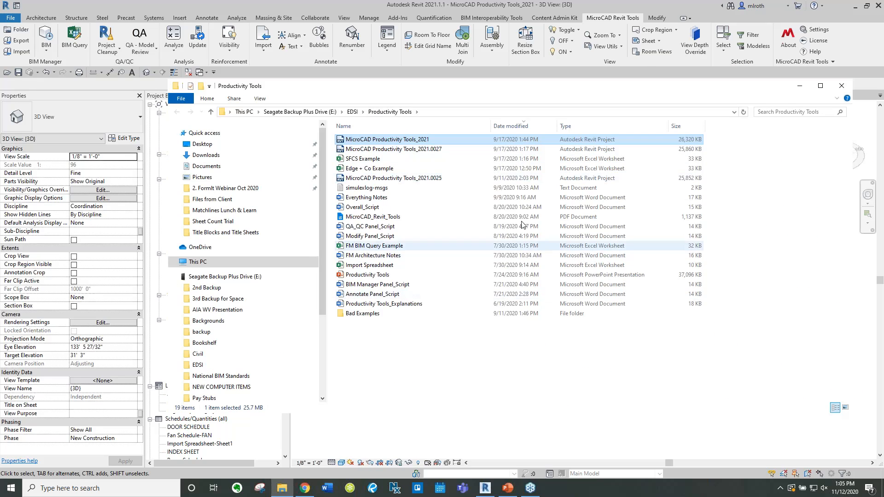
pyautogui.click(841, 86)
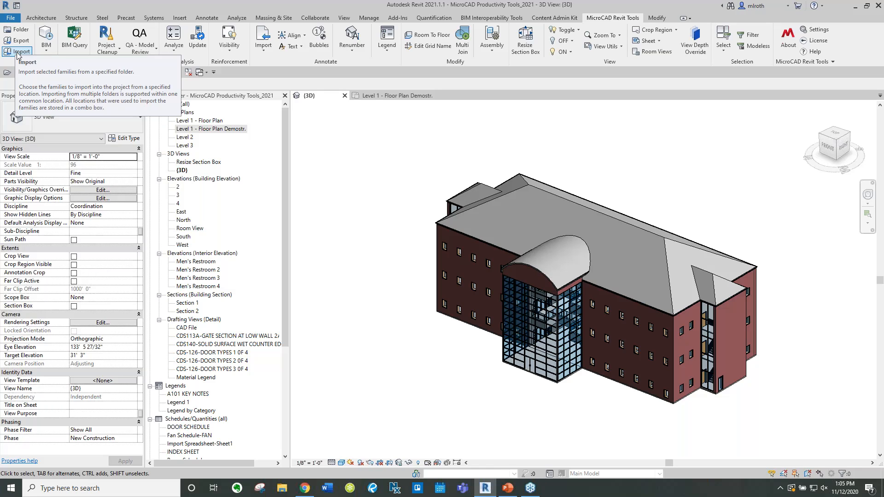
# Open the Multi Type Editor and select the Single-Flush 36" x 84" door type under Doors
pyautogui.click(46, 54)
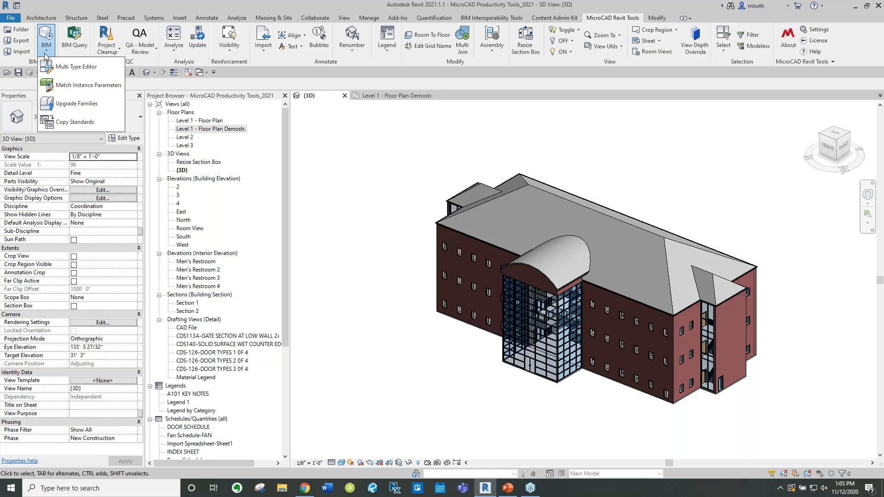
pyautogui.click(92, 73)
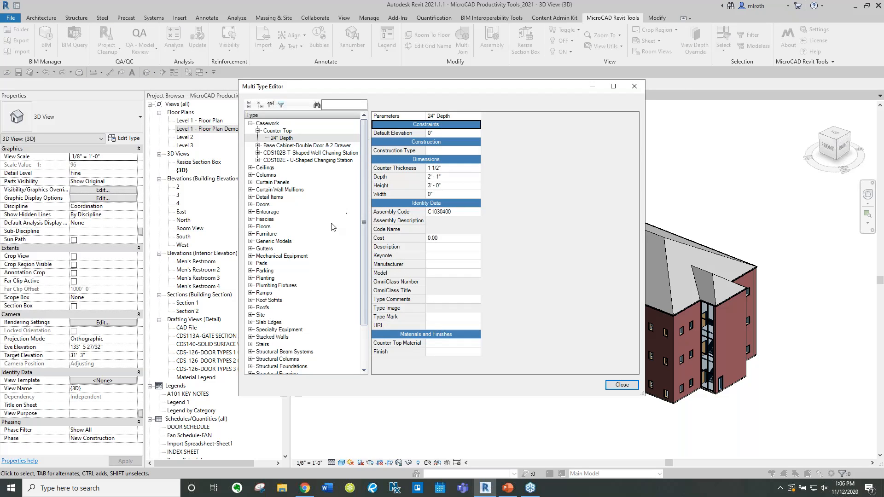
pyautogui.click(250, 204)
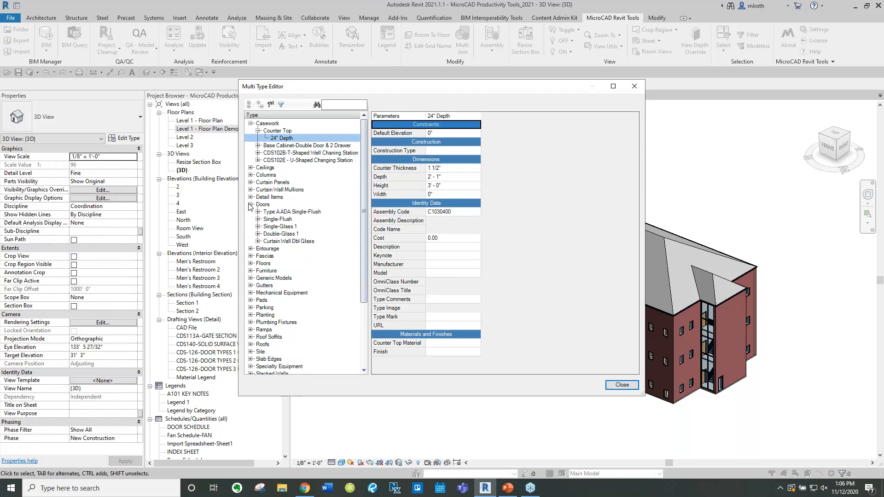
pyautogui.click(251, 204)
pyautogui.click(250, 205)
pyautogui.click(259, 219)
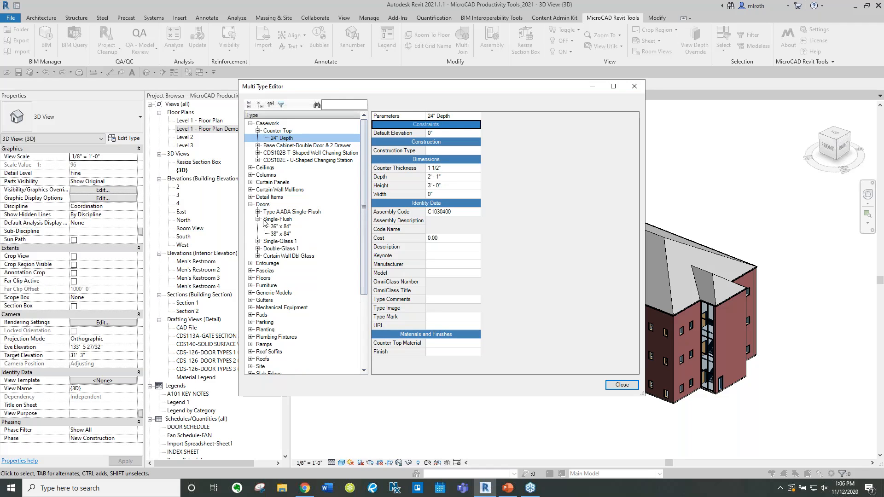
pyautogui.click(283, 227)
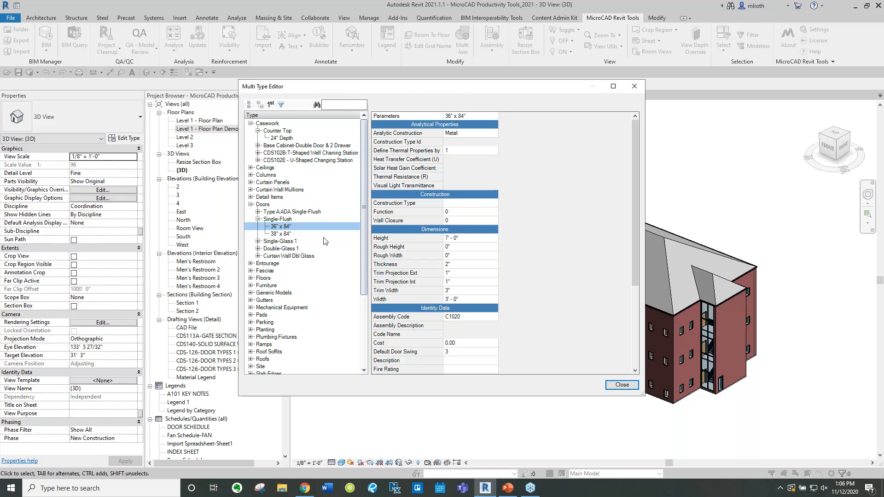
# Examine the door type's identity data parameters such as Manufacturer, then close the editor
pyautogui.scroll(-1, 282, 227)
pyautogui.scroll(-3, 440, 277)
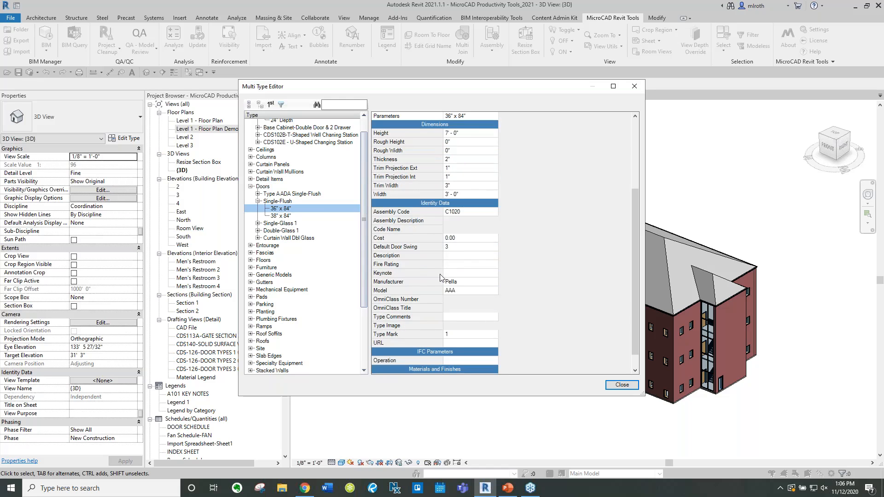
pyautogui.click(472, 284)
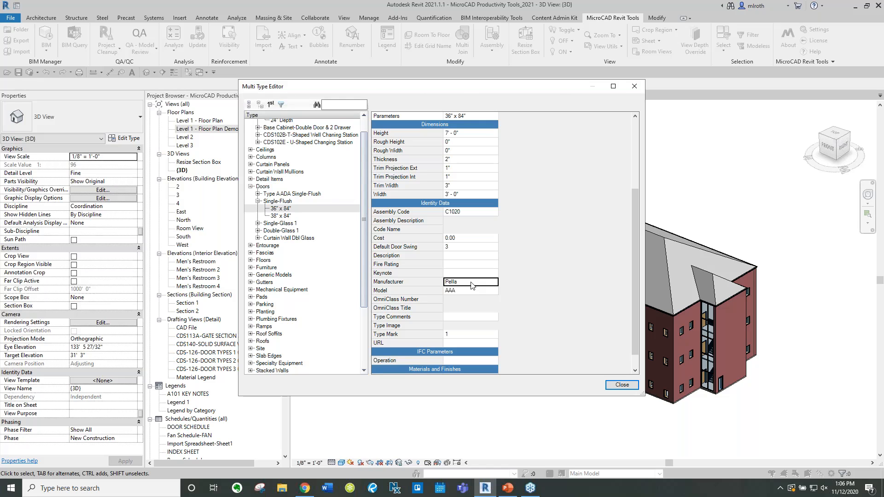
pyautogui.click(621, 385)
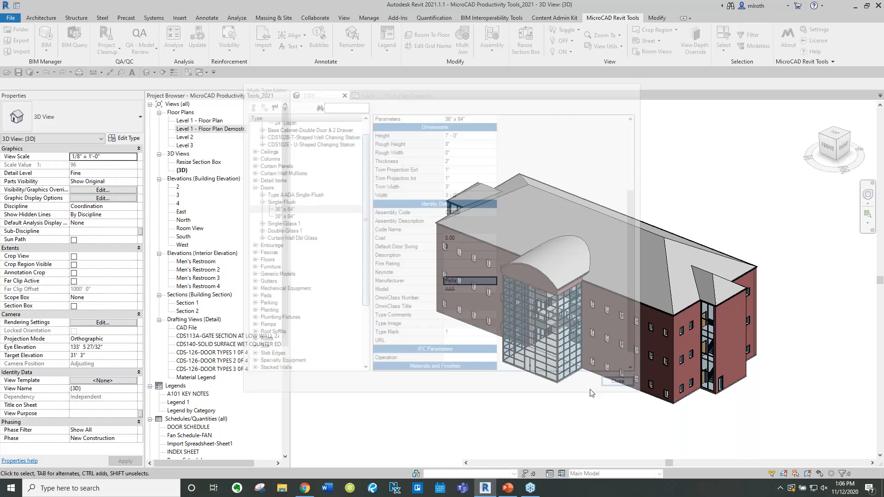
# Open the BIM Query spreadsheet editor and close it without querying
pyautogui.click(50, 55)
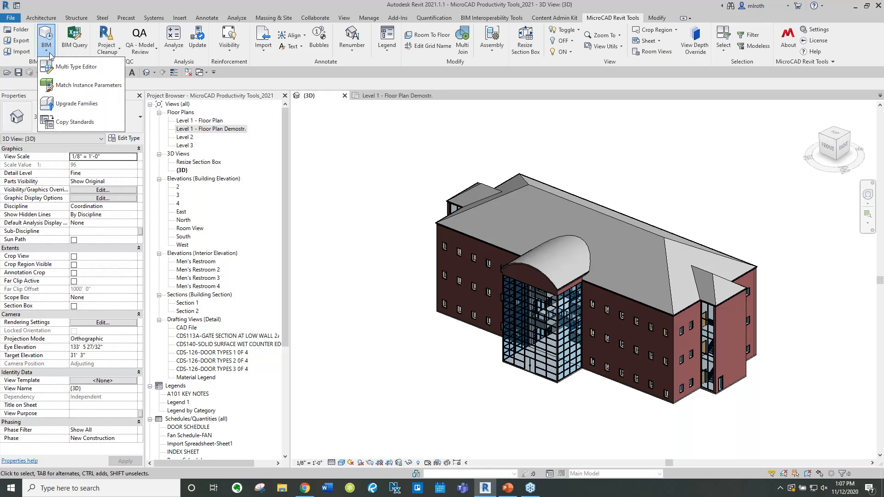
pyautogui.click(258, 73)
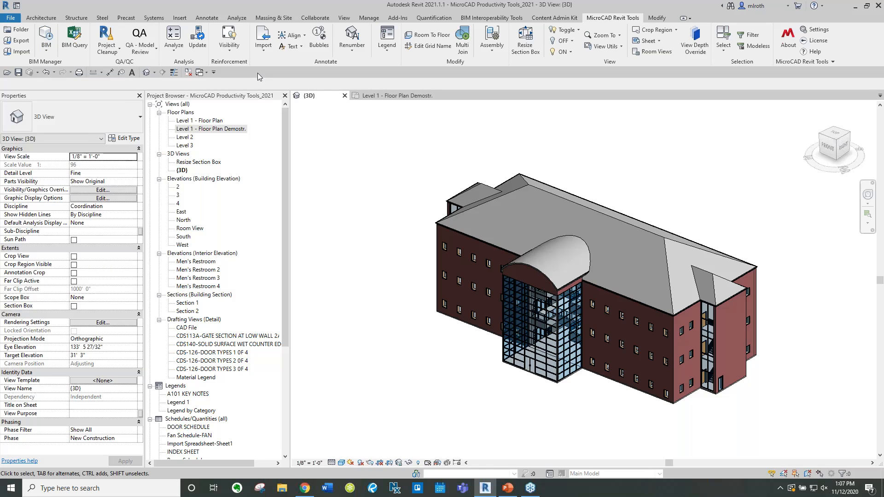
pyautogui.click(82, 50)
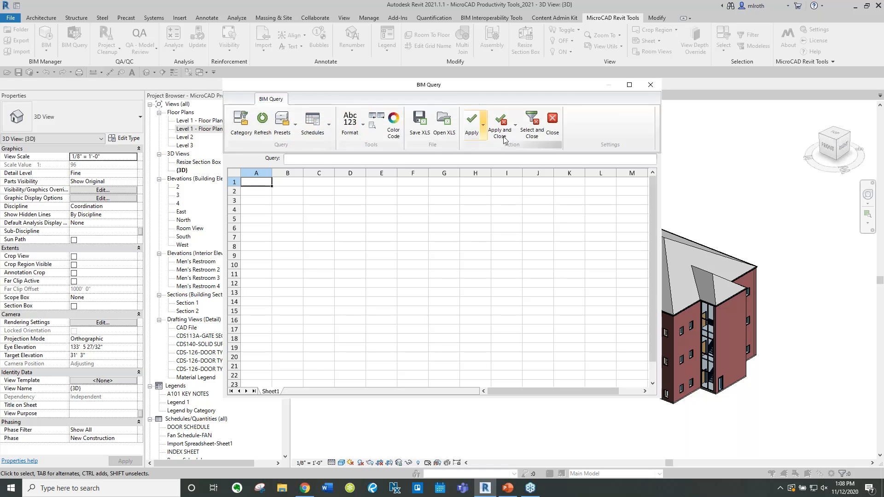
pyautogui.click(552, 121)
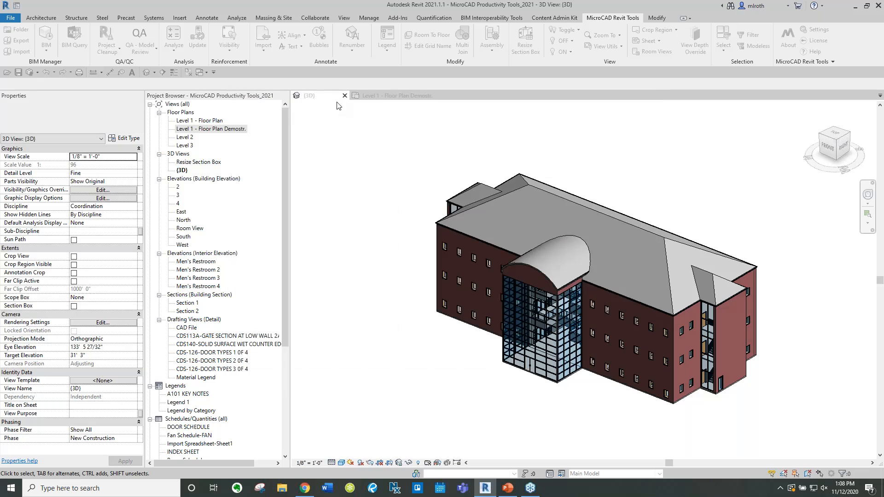
# Open the Level 1 - Floor Plan Demostr. view and save the project
pyautogui.click(117, 53)
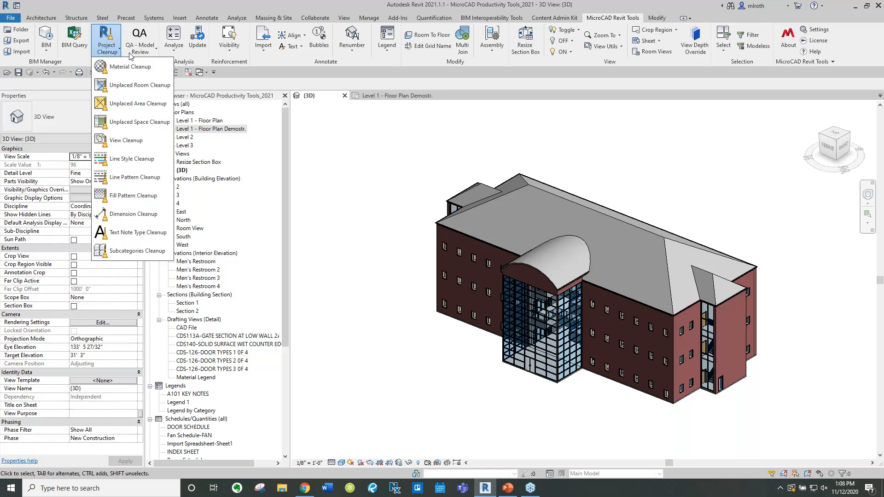
pyautogui.click(155, 52)
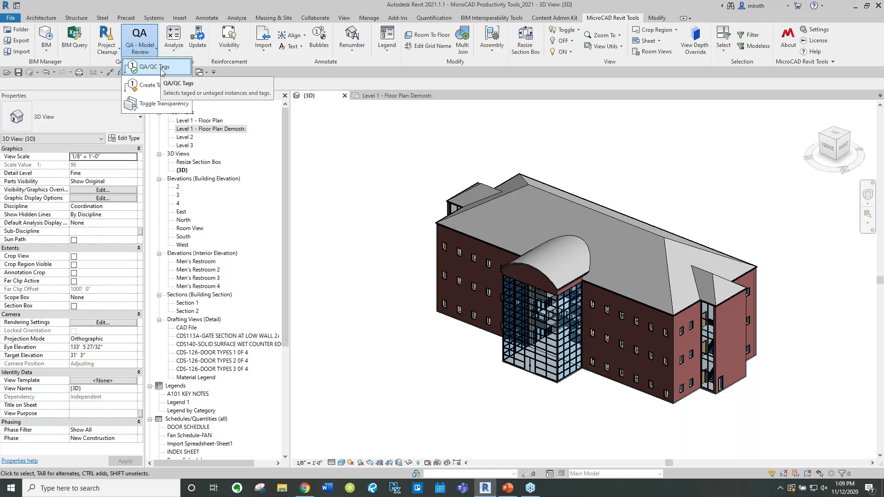
pyautogui.click(213, 130)
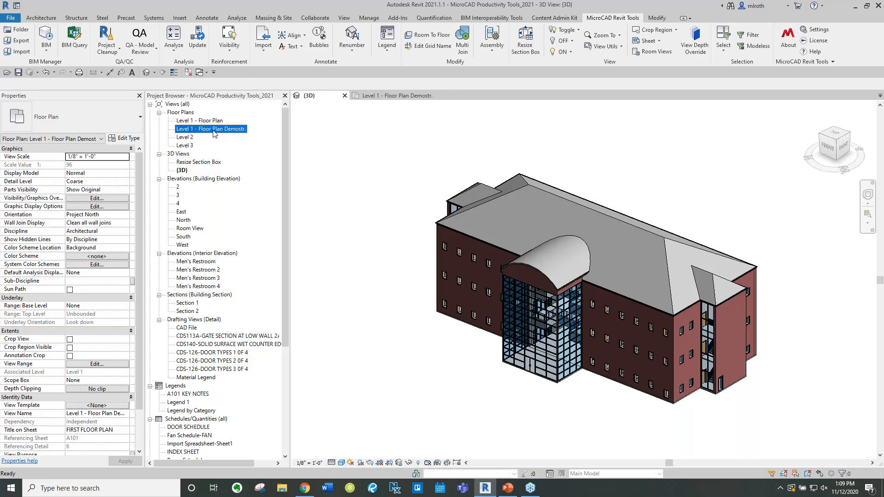
pyautogui.doubleClick(214, 130)
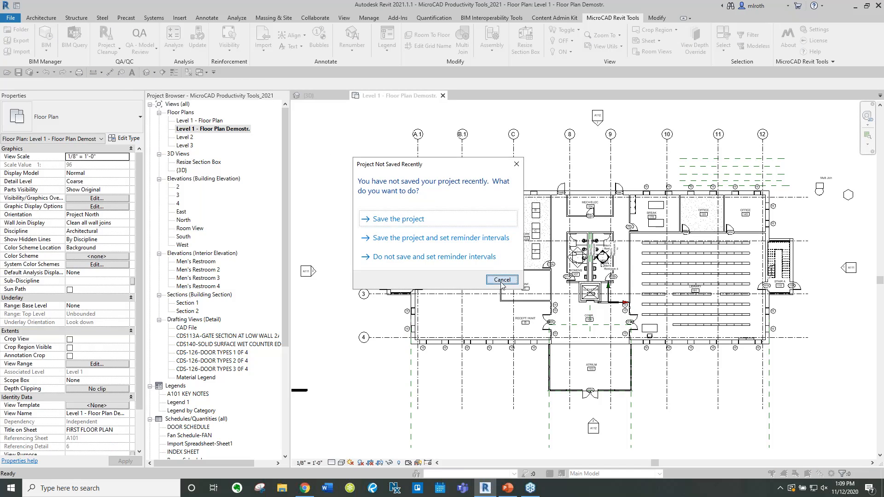
pyautogui.click(392, 220)
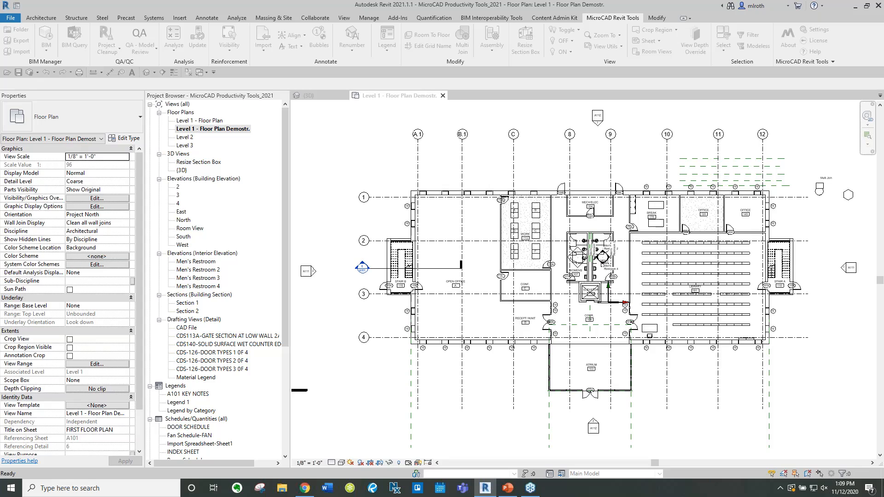
# Select the untagged door instances with QA/QC Tags using the Doors category, then clear the selection
pyautogui.click(140, 42)
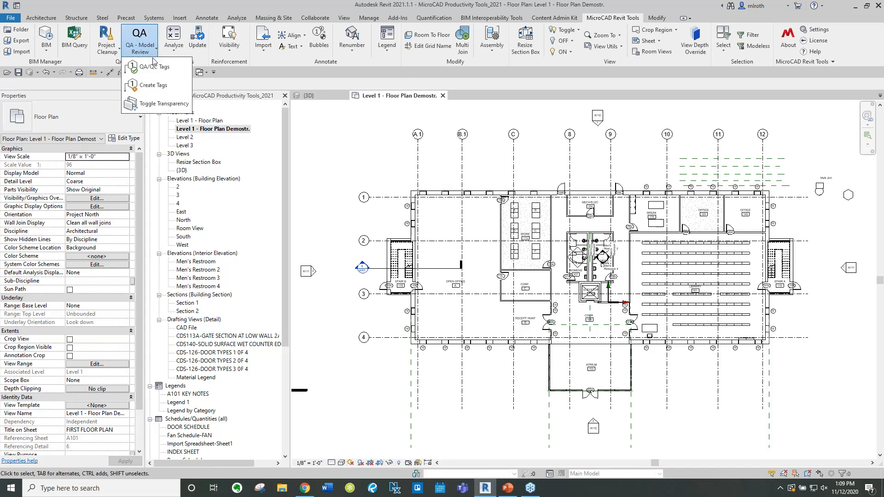
pyautogui.click(154, 73)
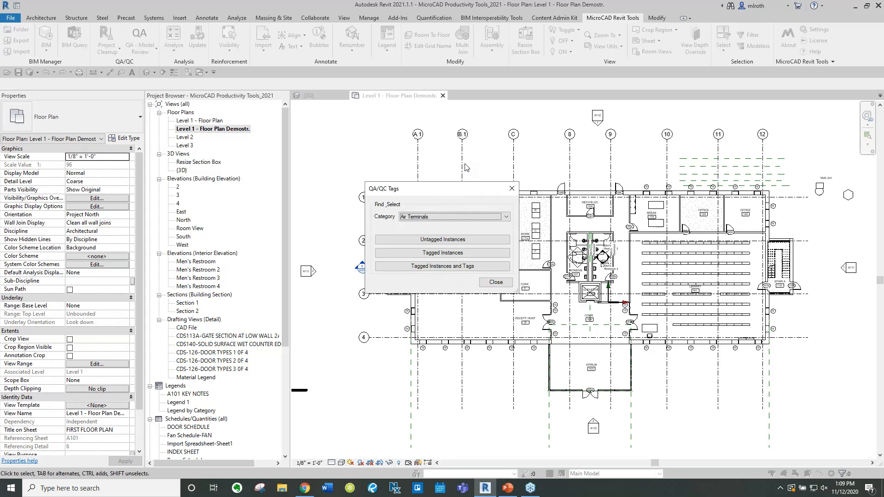
pyautogui.click(422, 218)
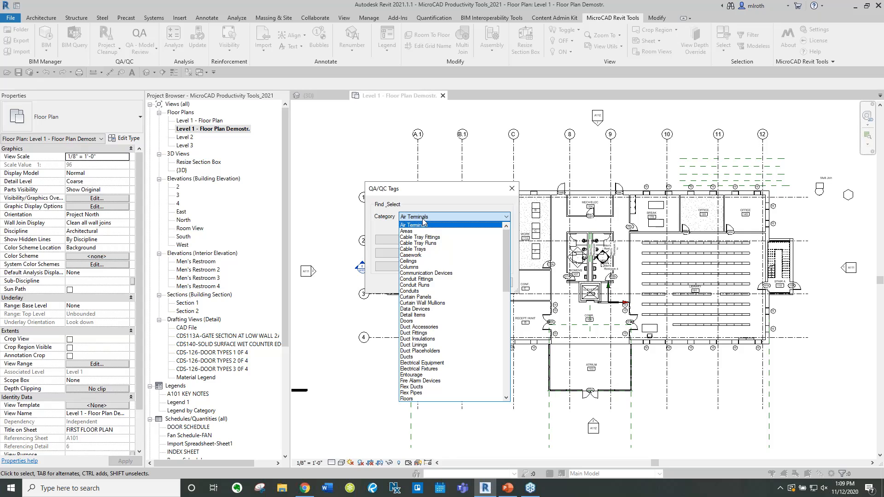
pyautogui.click(412, 321)
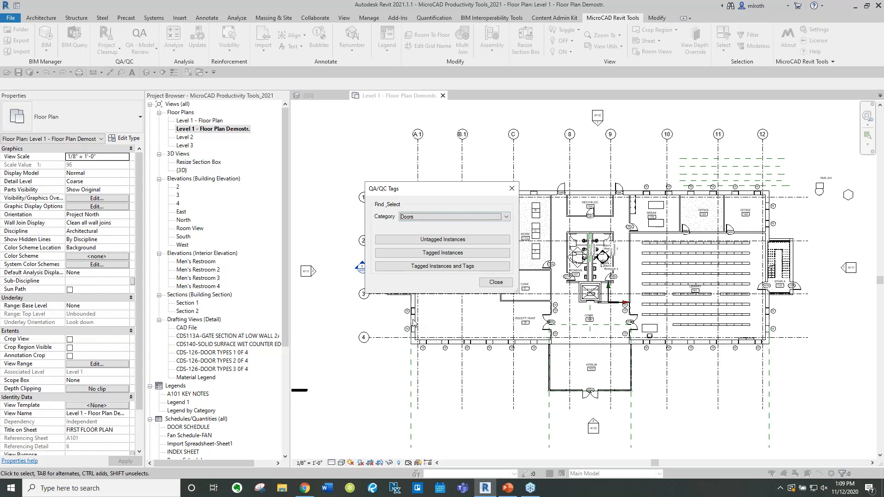
pyautogui.click(438, 242)
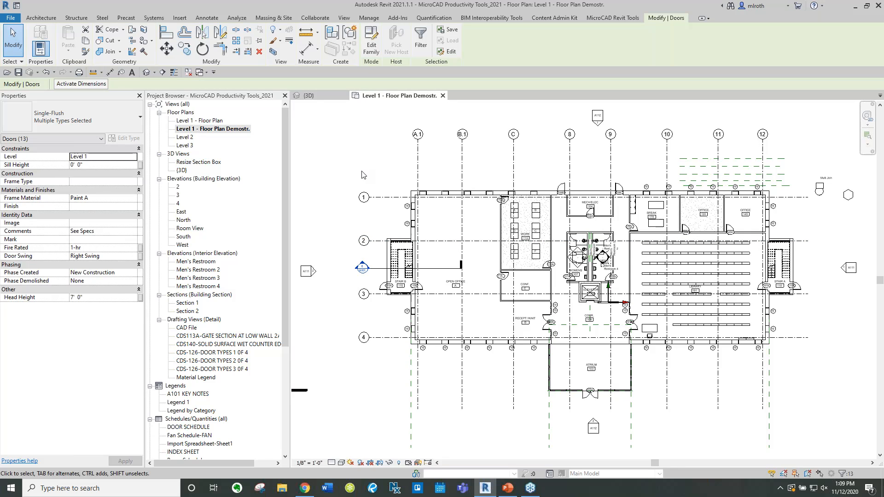
pyautogui.click(361, 174)
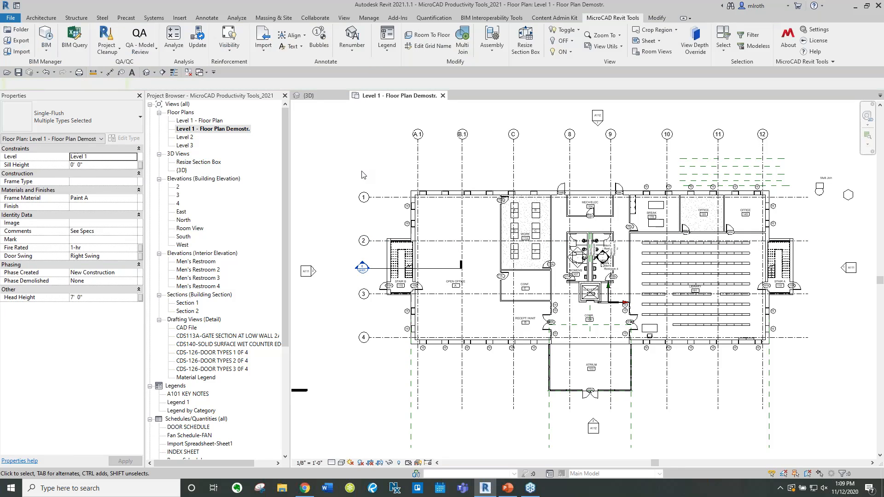
# Run QA/QC Tags again to select door instances, then clear the selection
pyautogui.click(140, 41)
pyautogui.click(148, 69)
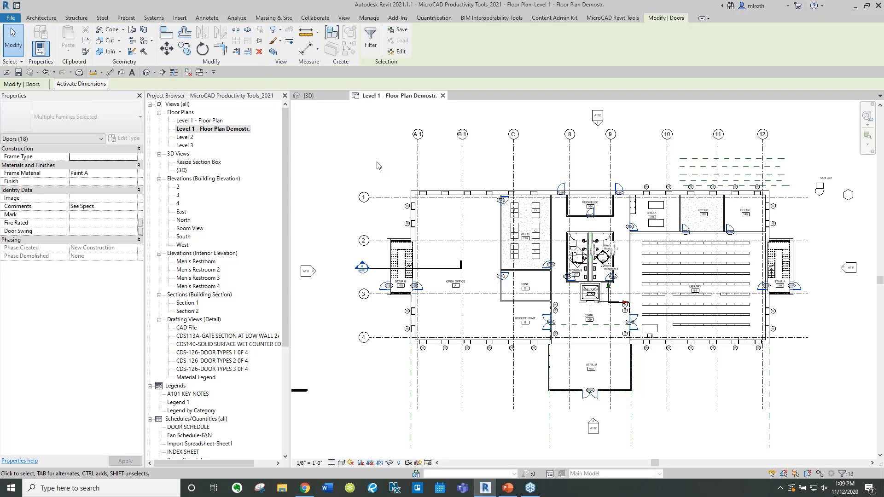
pyautogui.click(377, 162)
# Open the Room Lighting analysis and move and enlarge its window
pyautogui.click(153, 49)
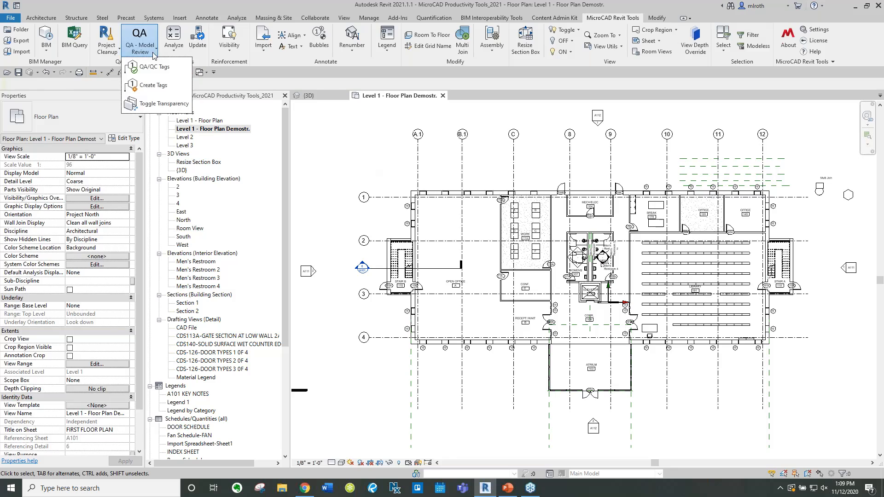
pyautogui.click(175, 50)
pyautogui.click(175, 53)
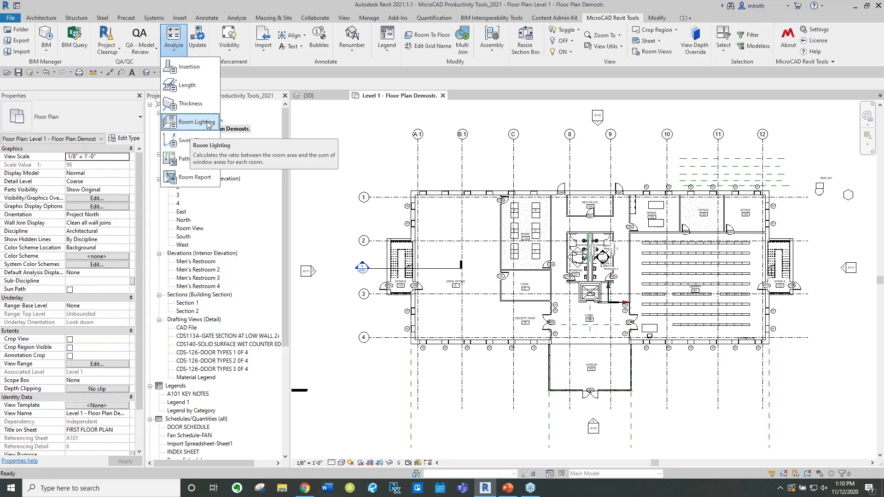
pyautogui.click(207, 123)
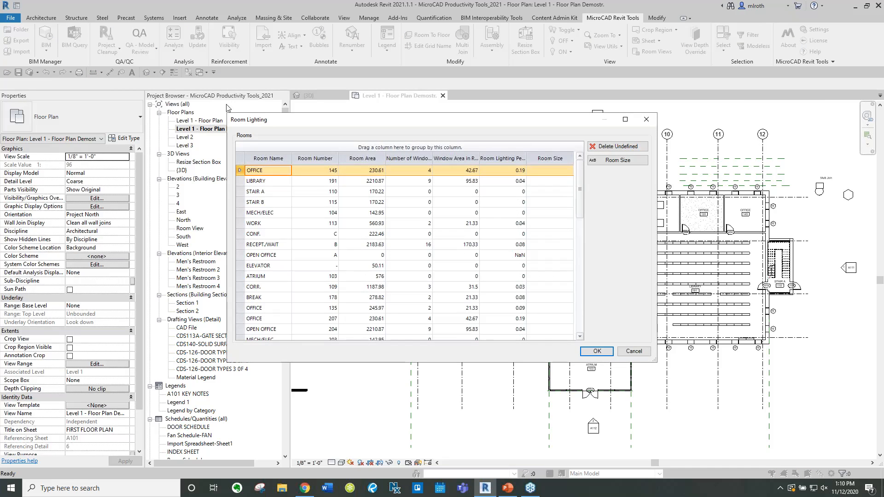
pyautogui.moveTo(225, 113); pyautogui.dragTo(201, 20)
pyautogui.moveTo(655, 368); pyautogui.dragTo(733, 456)
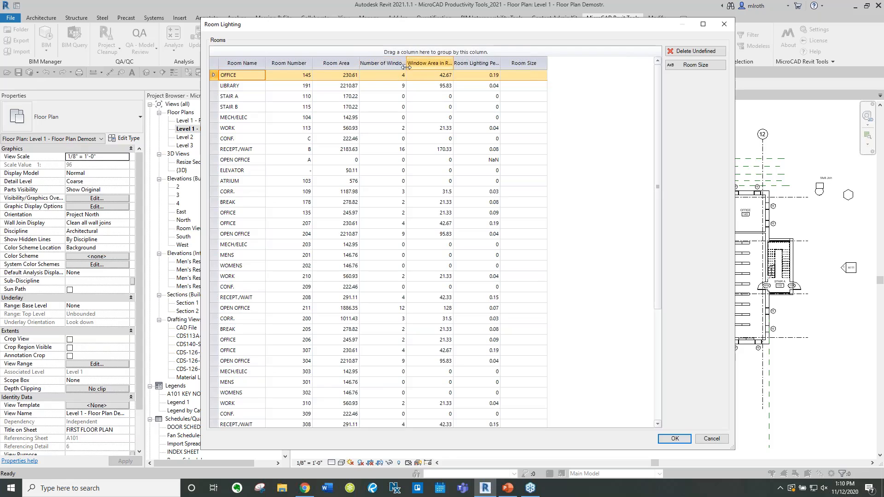
# Widen the Window Area and Room Lighting Percentage columns, scroll through the rooms, and accept the results
pyautogui.moveTo(411, 66); pyautogui.dragTo(509, 66)
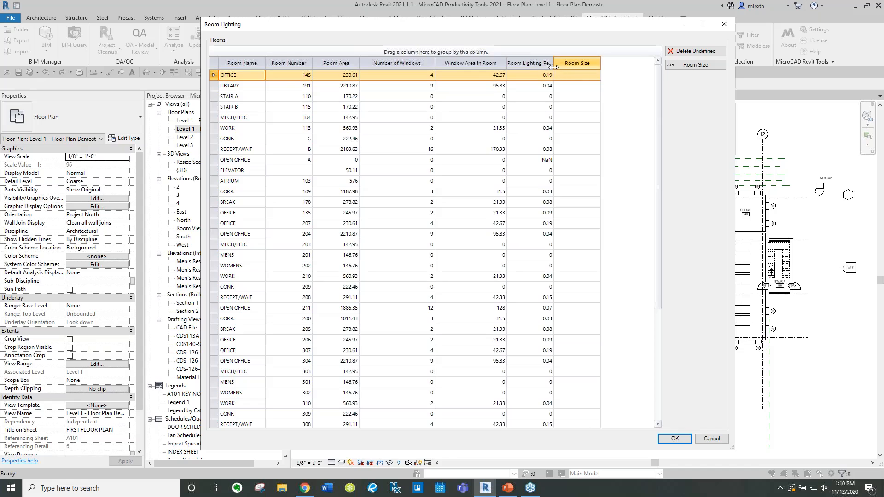
pyautogui.moveTo(556, 66); pyautogui.dragTo(592, 67)
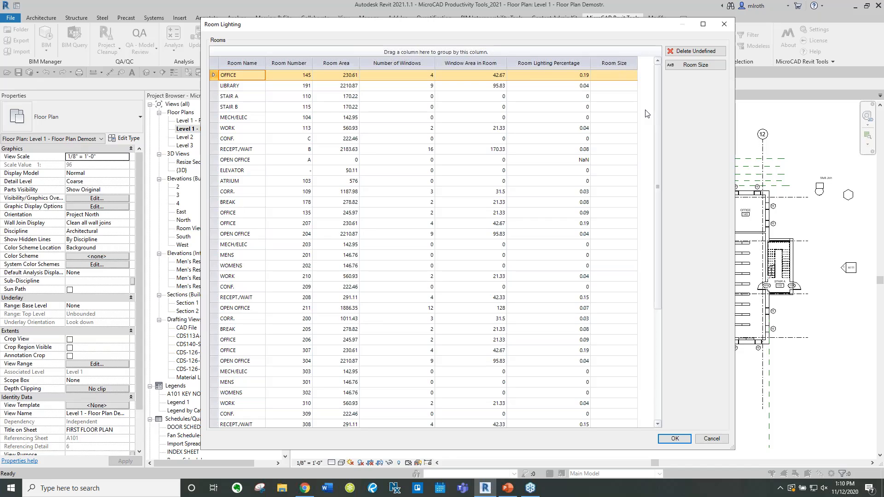
pyautogui.scroll(-4, 645, 113)
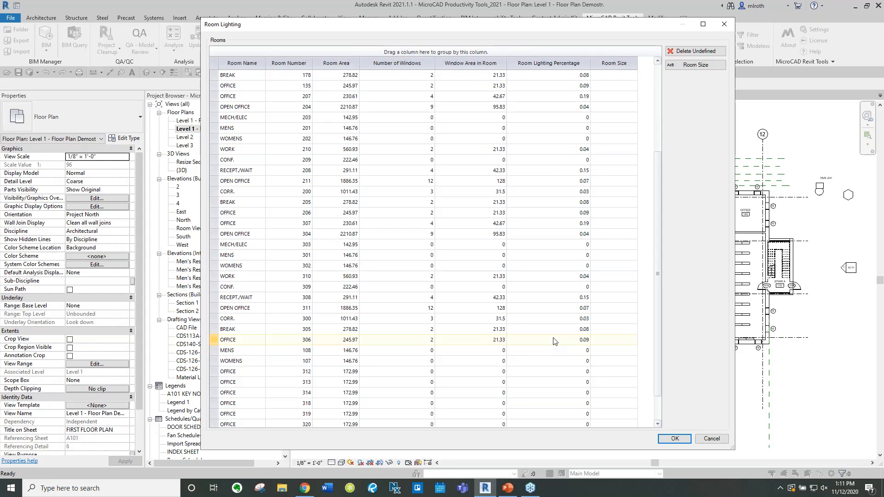
pyautogui.click(675, 442)
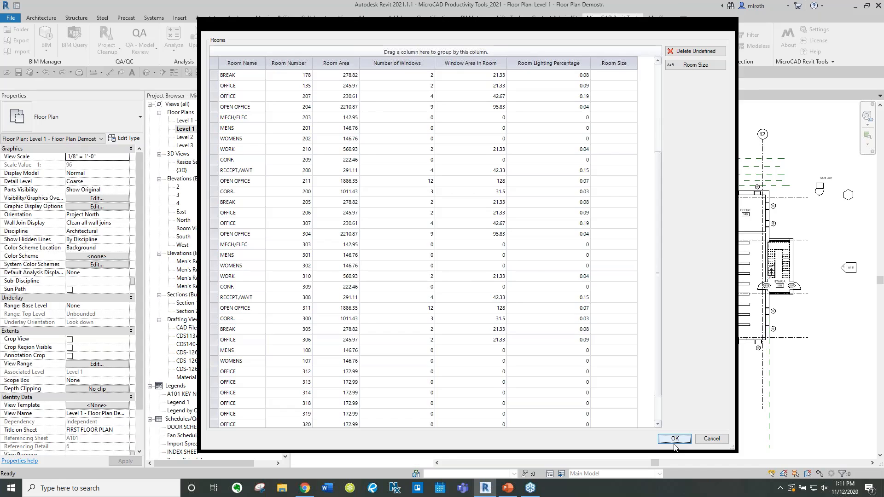
# Open the Path Manager analysis and set its line type to Thin Lines
pyautogui.click(173, 46)
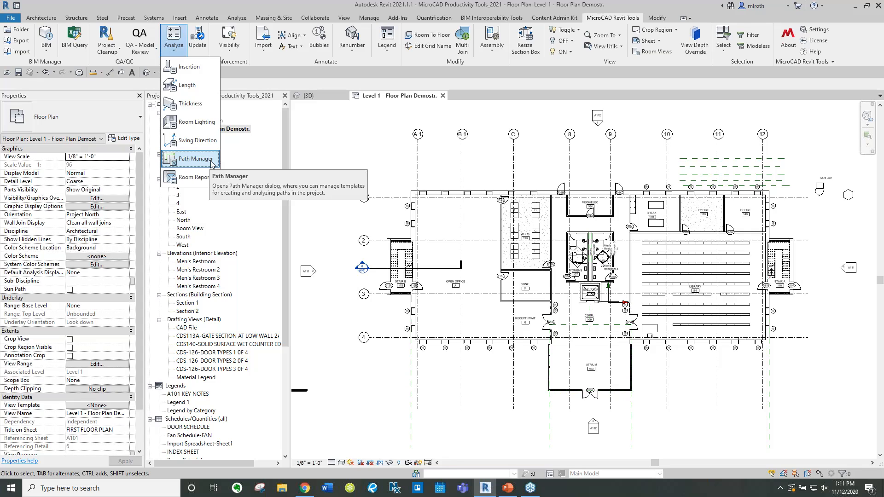
pyautogui.click(211, 159)
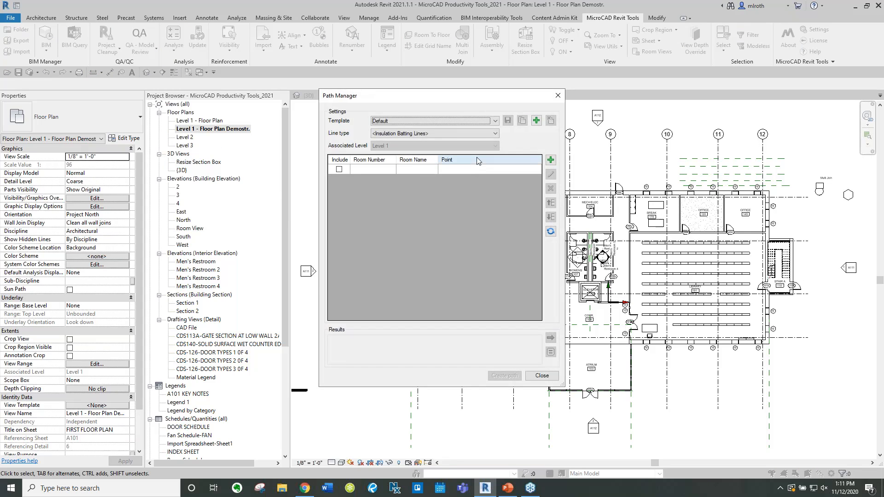
pyautogui.click(426, 134)
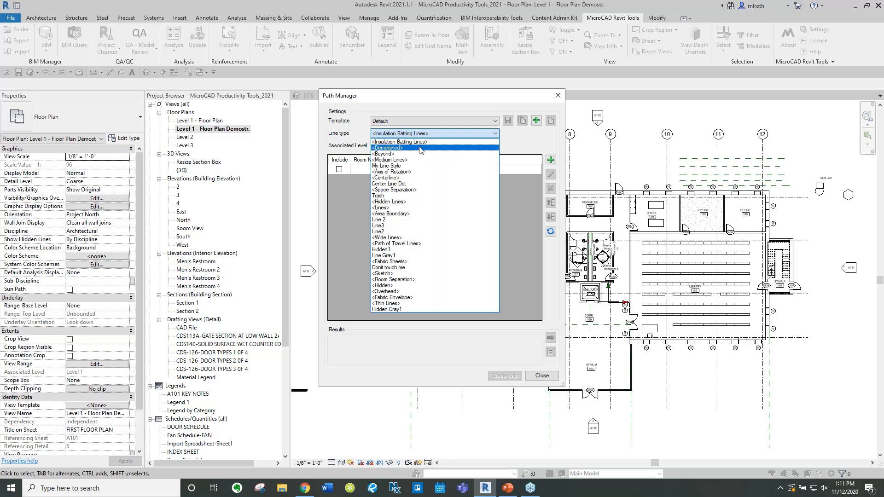
pyautogui.click(405, 304)
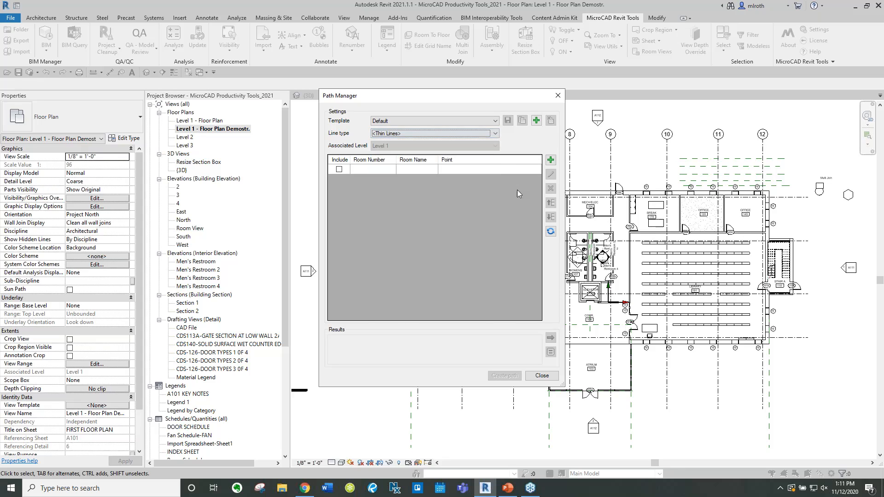
# Create a new path template named Test
pyautogui.click(537, 121)
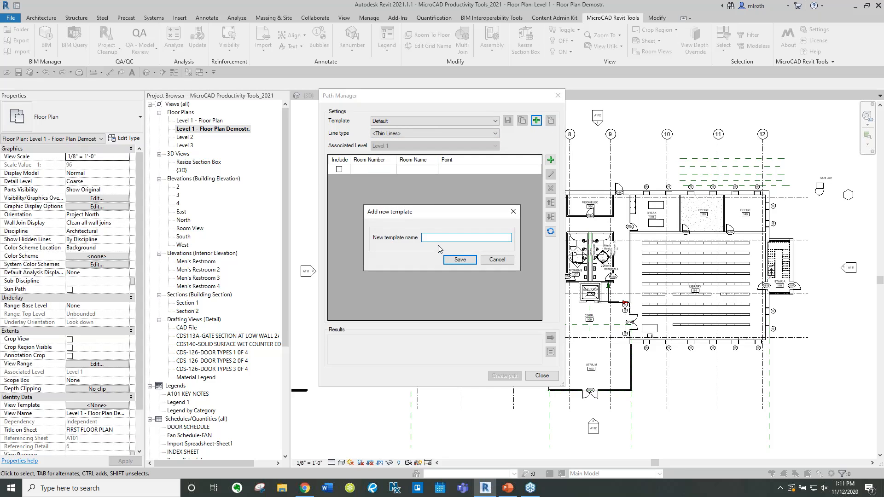
pyautogui.write('Test')
pyautogui.click(460, 263)
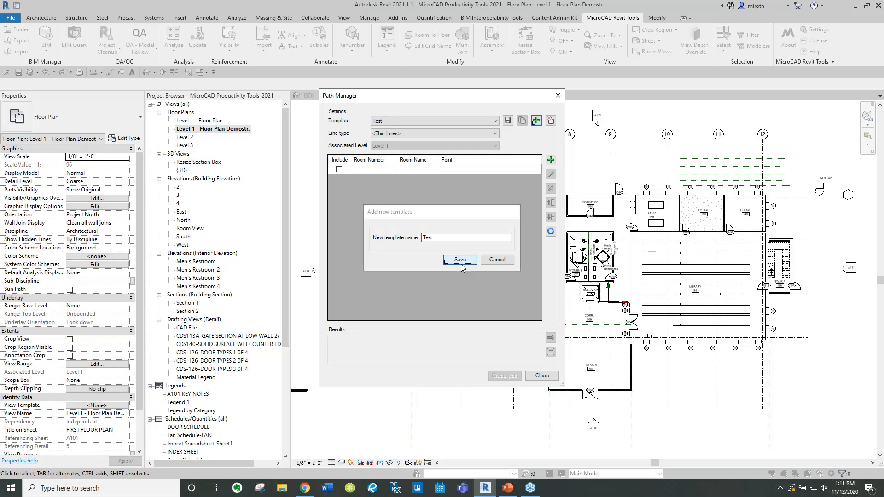
# Add rooms 178 BREAK, 135 OFFICE and 145 OFFICE to the path list
pyautogui.click(548, 160)
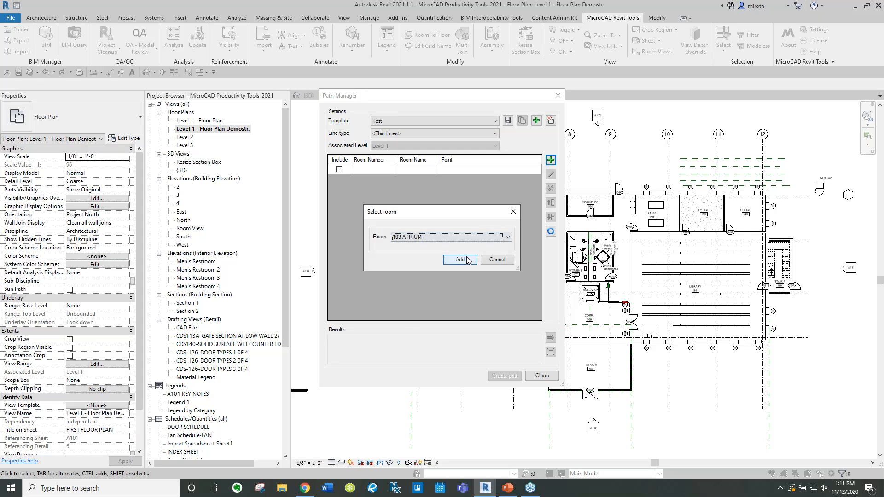
pyautogui.click(434, 236)
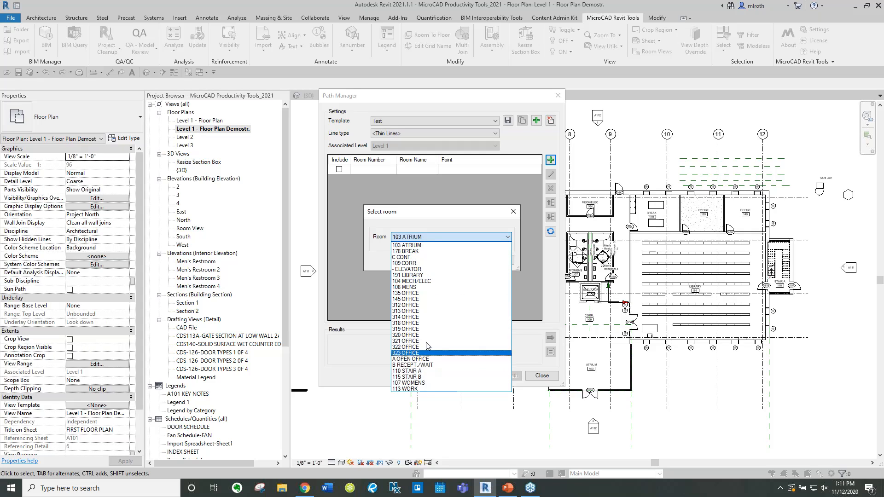
pyautogui.click(424, 252)
pyautogui.click(460, 259)
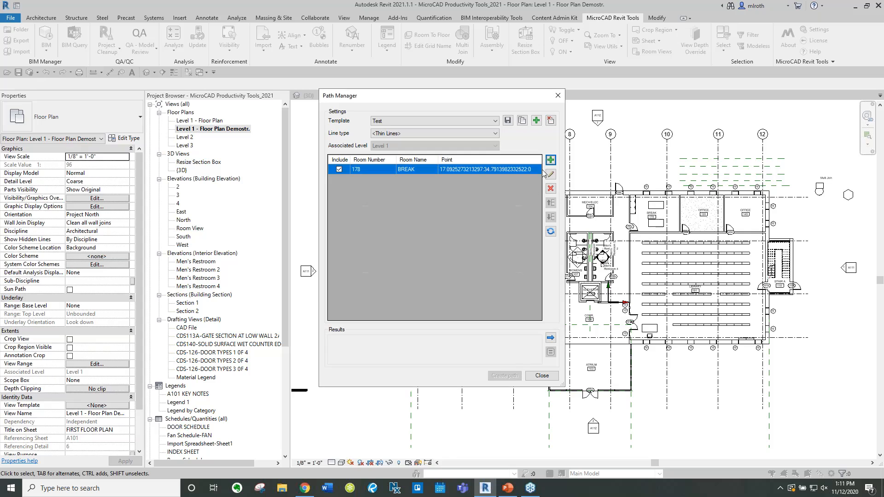
pyautogui.click(551, 160)
pyautogui.click(430, 236)
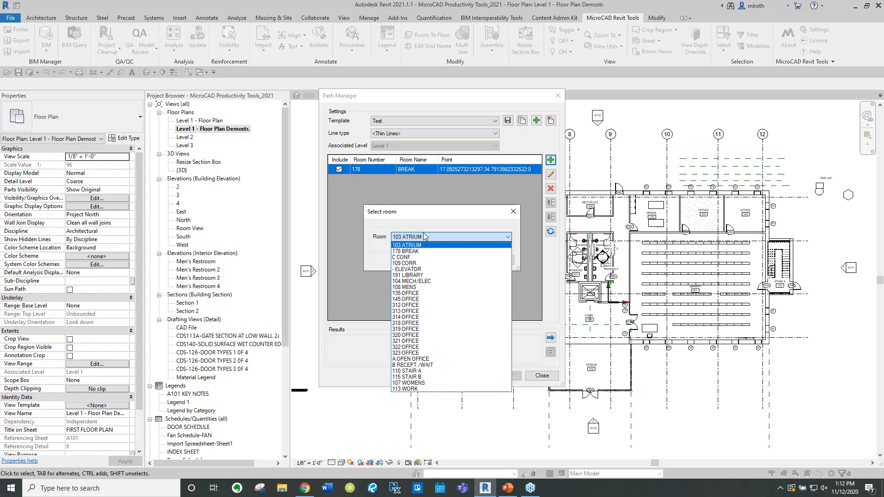
pyautogui.click(426, 292)
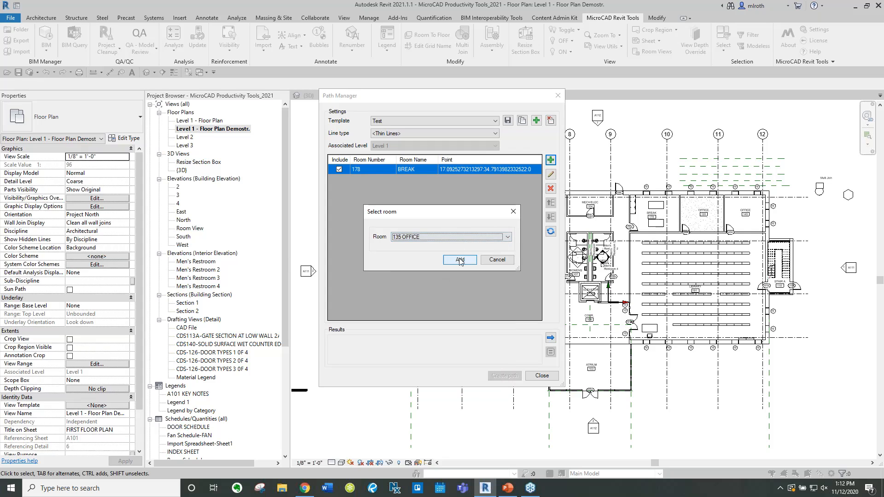
pyautogui.click(458, 261)
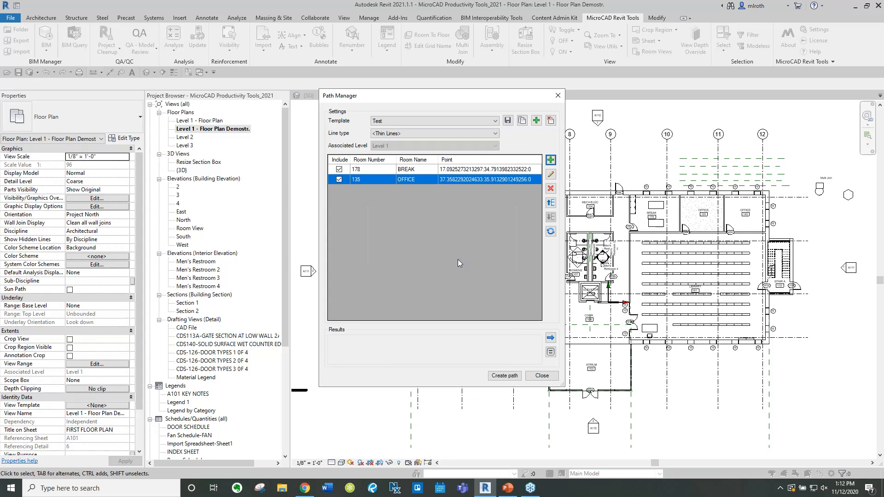
pyautogui.click(551, 159)
pyautogui.click(424, 238)
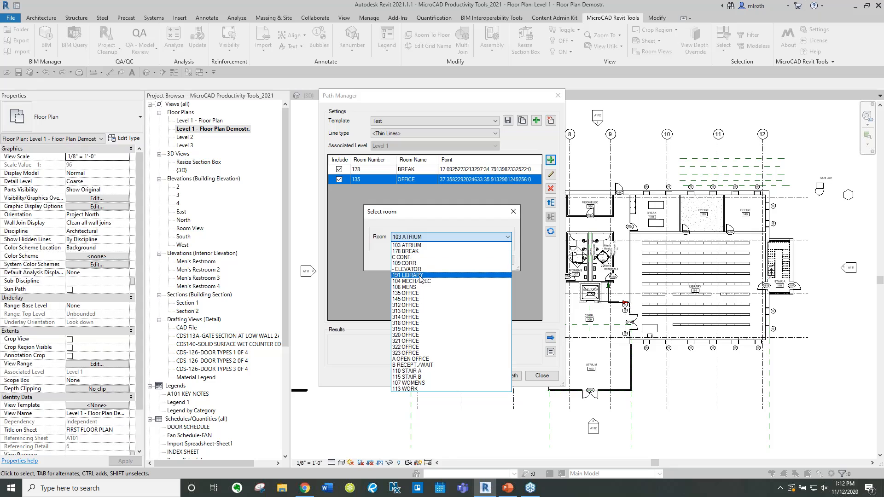
pyautogui.click(421, 300)
pyautogui.click(458, 260)
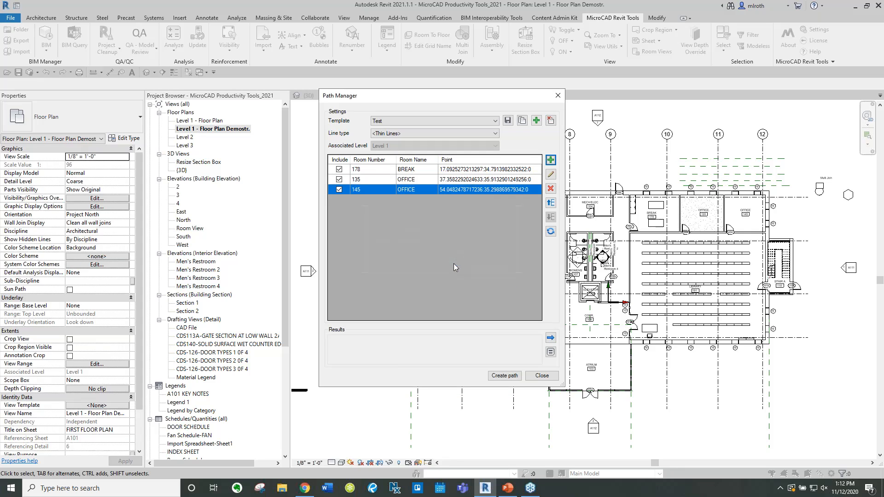
# Calculate the distance and travel time of the path through the listed rooms
pyautogui.click(551, 339)
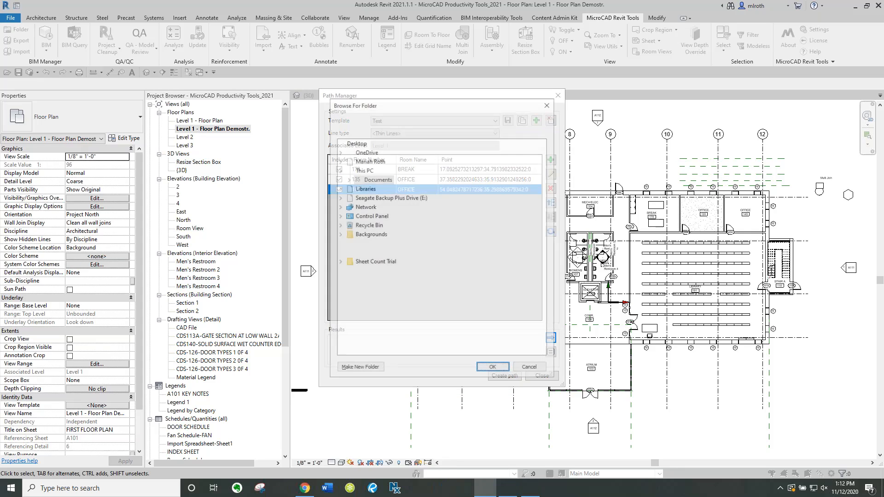
pyautogui.click(530, 369)
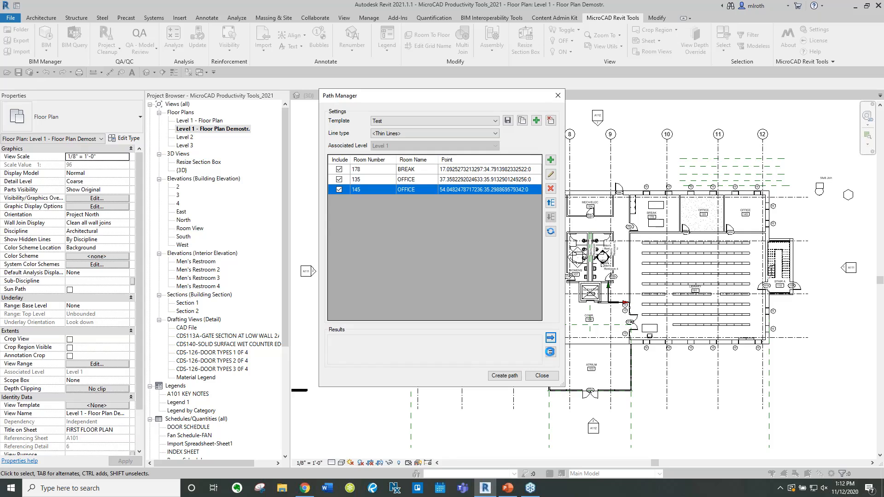
pyautogui.click(551, 353)
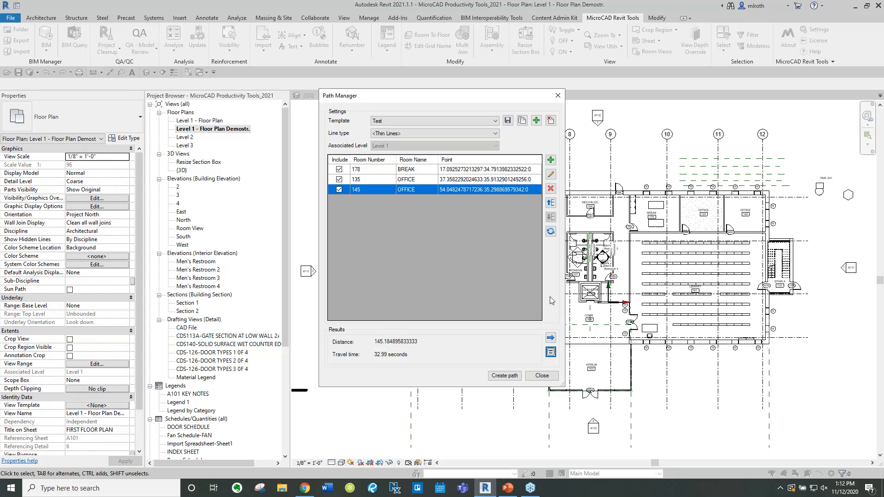
# Create the path in the floor plan without saving the templates, and inspect it around the break room
pyautogui.click(509, 381)
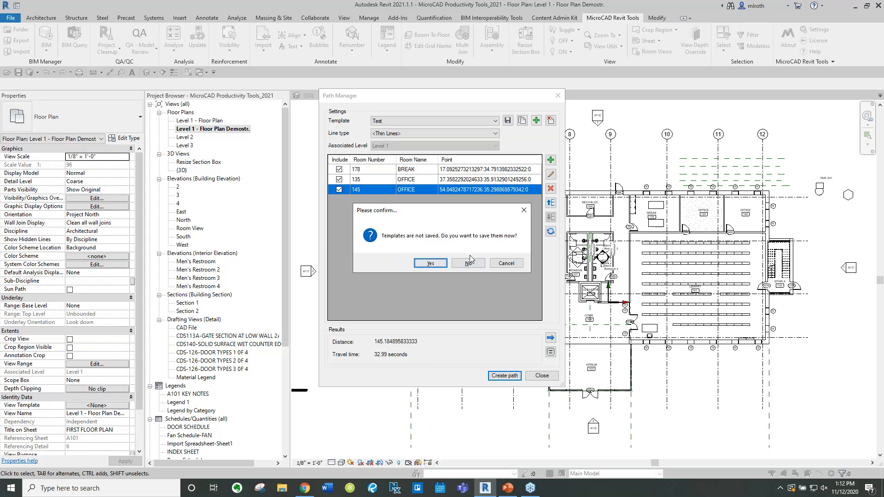
pyautogui.click(468, 264)
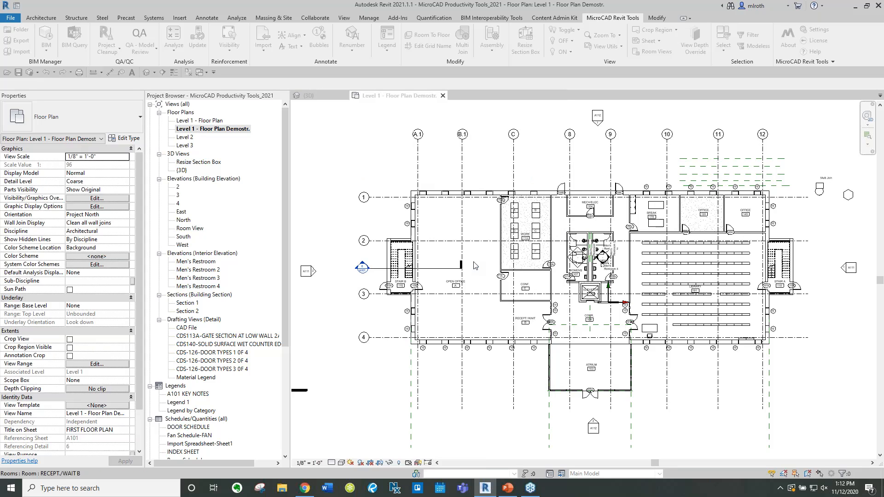
pyautogui.scroll(6, 730, 233)
pyautogui.moveTo(630, 205); pyautogui.dragTo(570, 171, button='middle')
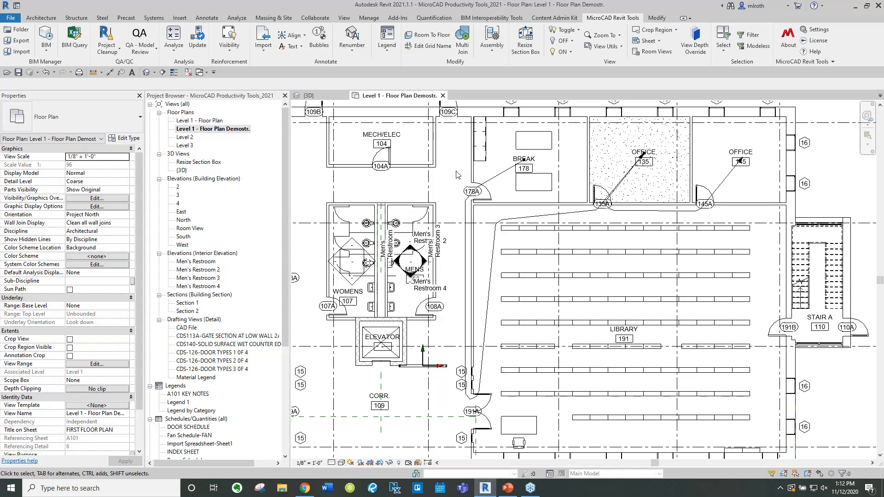
pyautogui.click(539, 160)
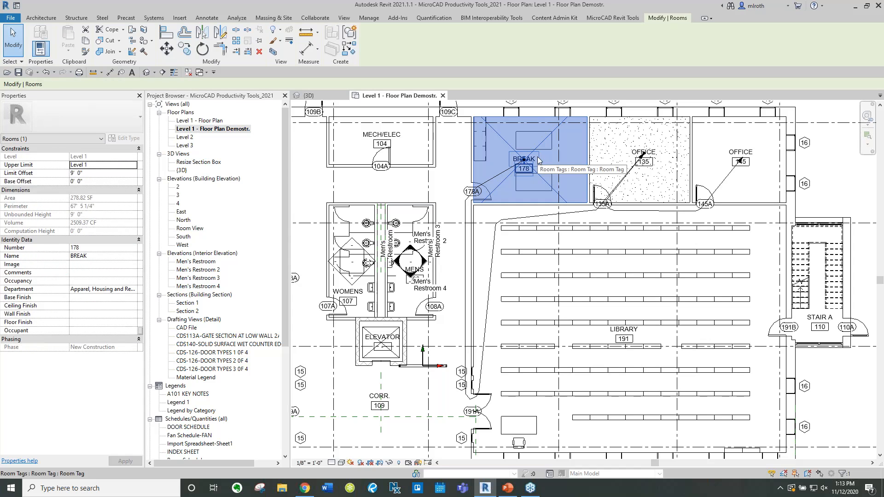
pyautogui.press('Escape')
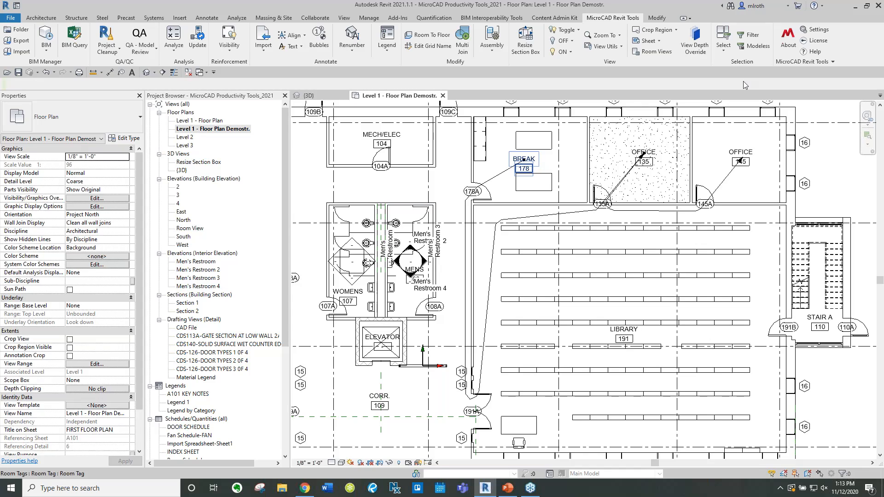
pyautogui.press('Escape')
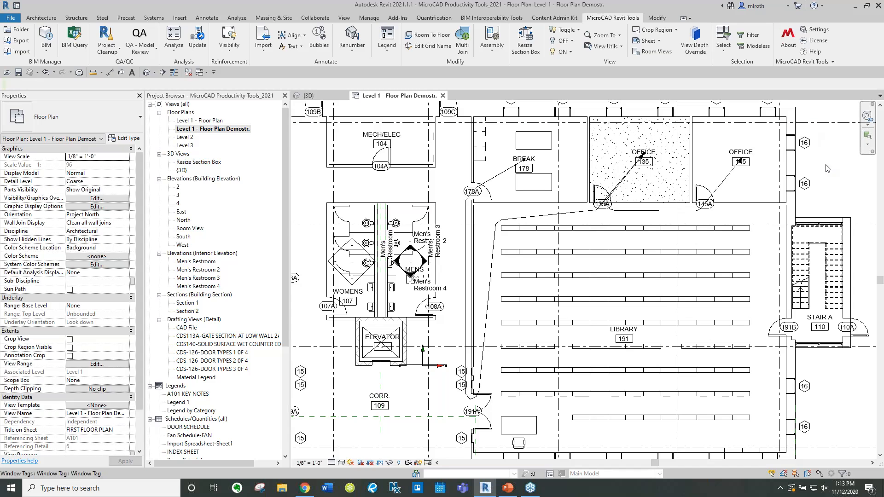
# Open the Room Report and inspect the door listed under OFFICE 145, then close the report
pyautogui.click(173, 40)
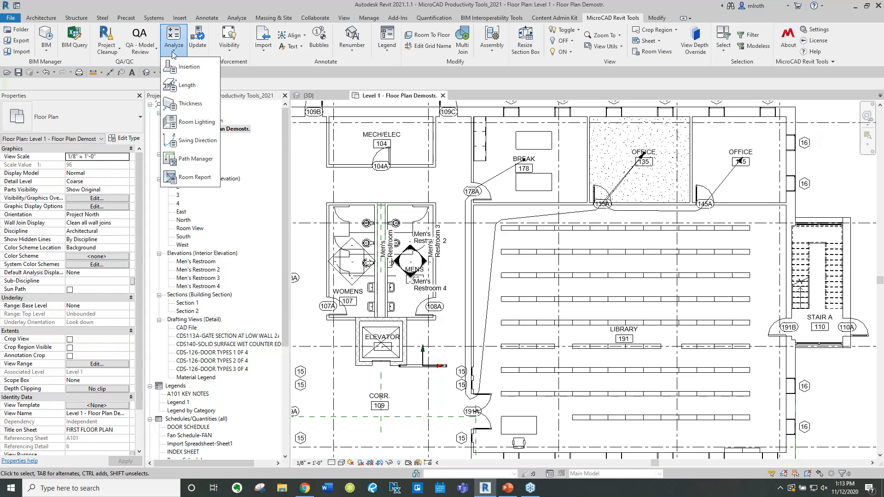
pyautogui.click(196, 160)
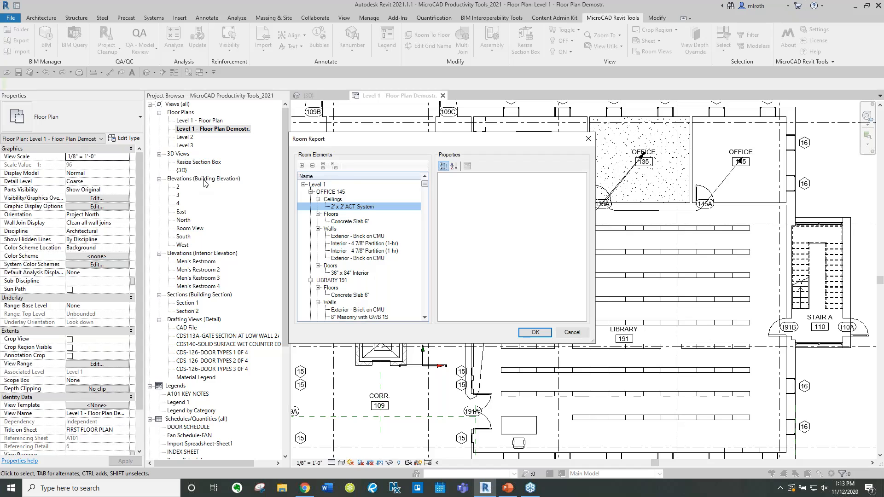
pyautogui.doubleClick(336, 201)
pyautogui.doubleClick(332, 208)
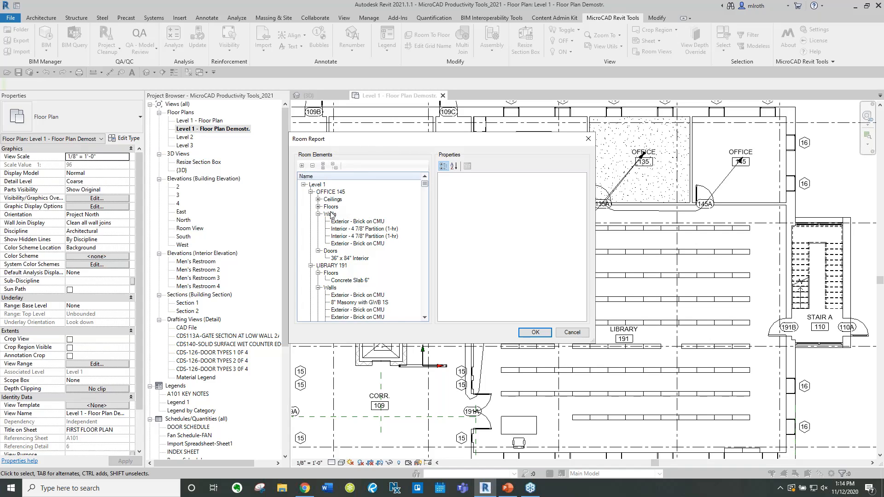
pyautogui.doubleClick(332, 214)
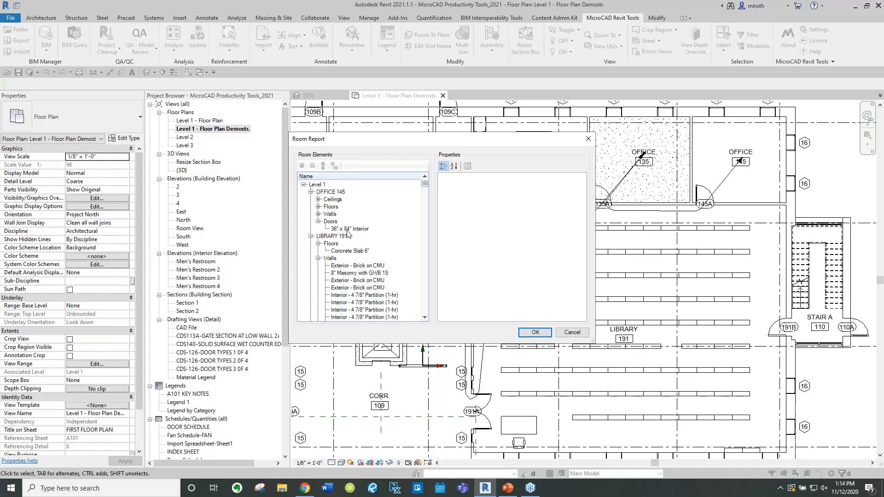
pyautogui.click(348, 230)
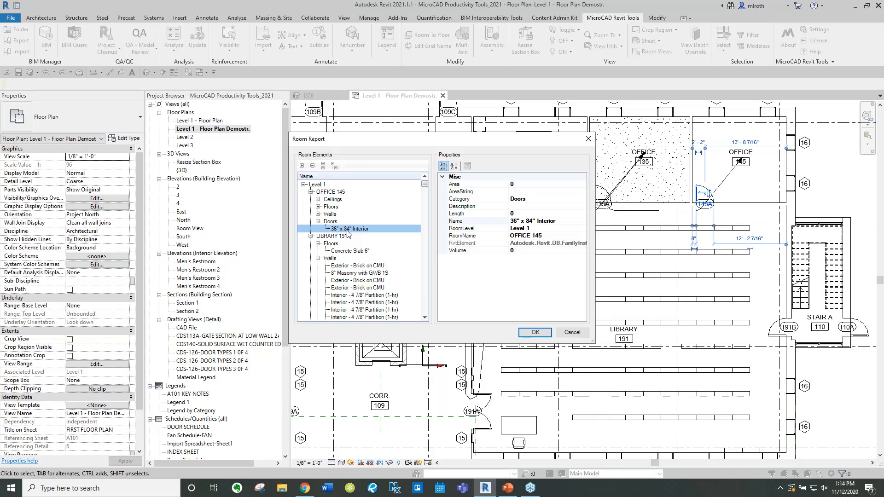
pyautogui.click(535, 333)
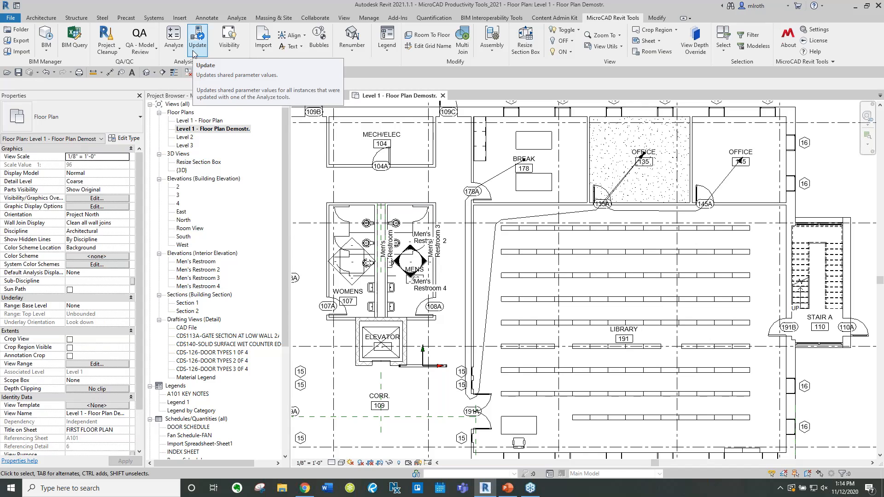
# Review the Visibility and Import tool options and zoom into the Annotate section of the tool legend
pyautogui.click(239, 54)
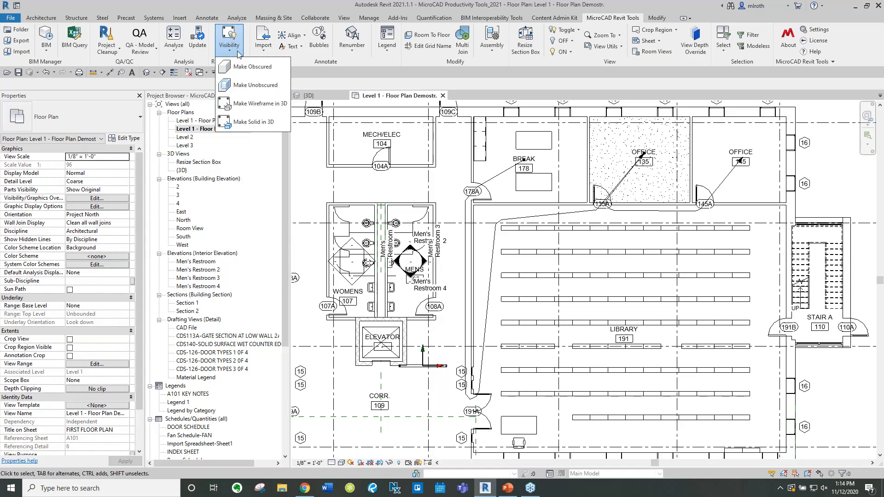
pyautogui.click(341, 78)
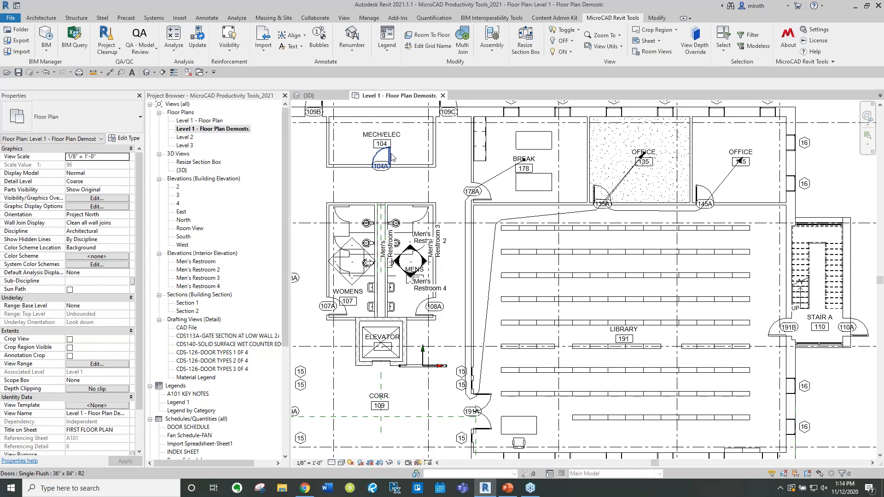
pyautogui.press('z')
pyautogui.press('f')
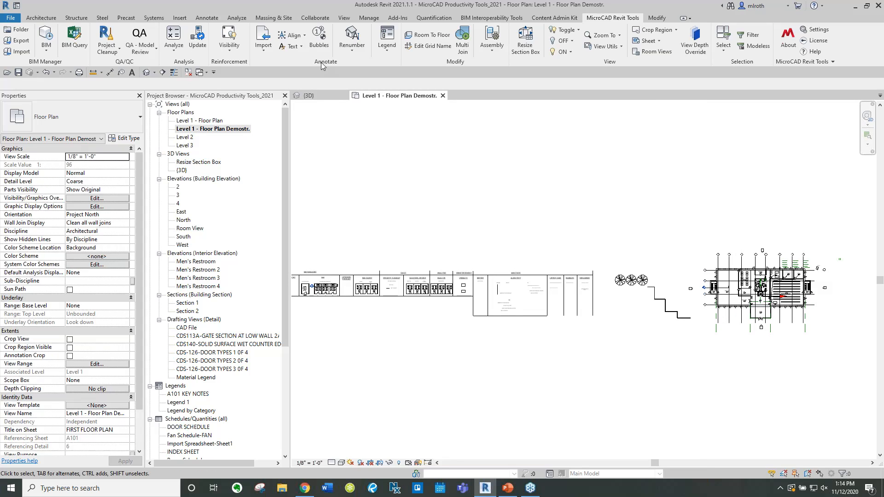
pyautogui.click(263, 52)
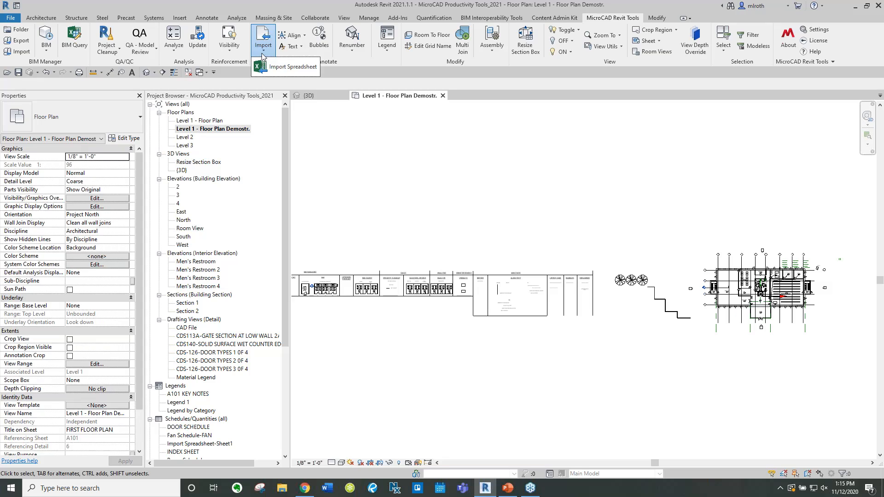
pyautogui.click(403, 329)
pyautogui.scroll(7, 494, 329)
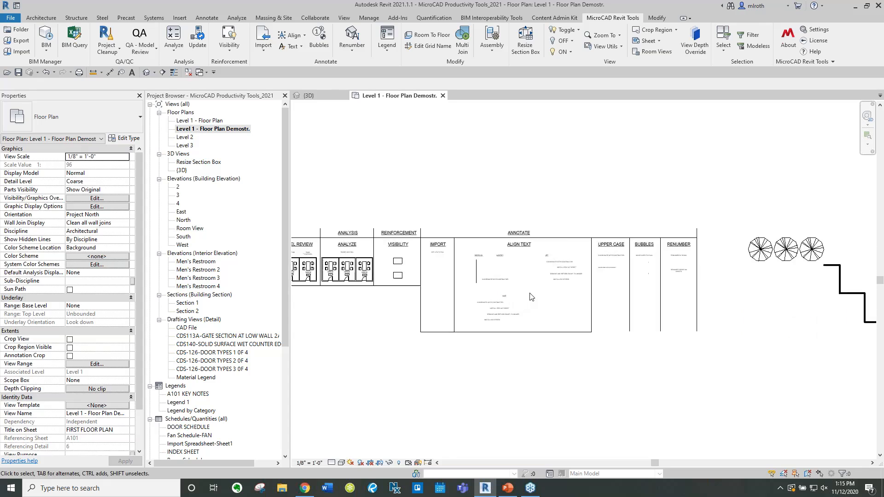
pyautogui.scroll(1, 527, 287)
pyautogui.moveTo(534, 288); pyautogui.dragTo(584, 268, button='middle')
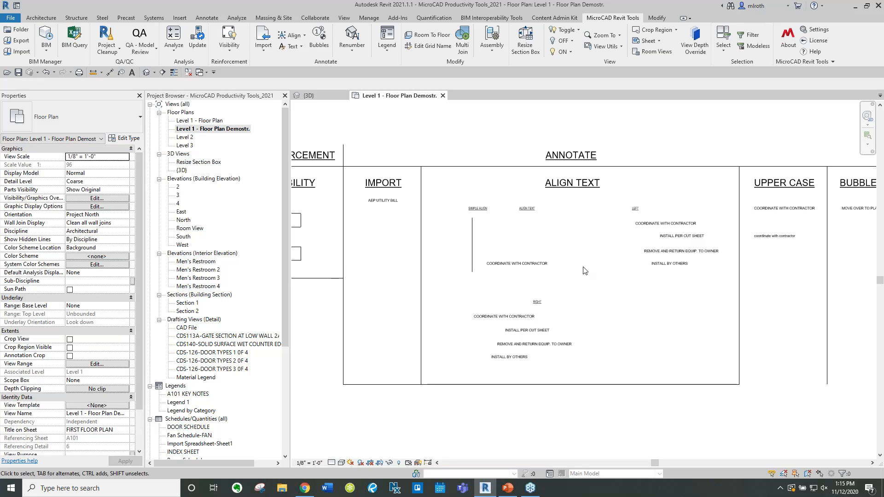
# Simple Align the selected 'COORDINATE WITH CONTRACTOR' note to the left and bottom of the vertical line under SIMPLE ALIGN
pyautogui.click(305, 36)
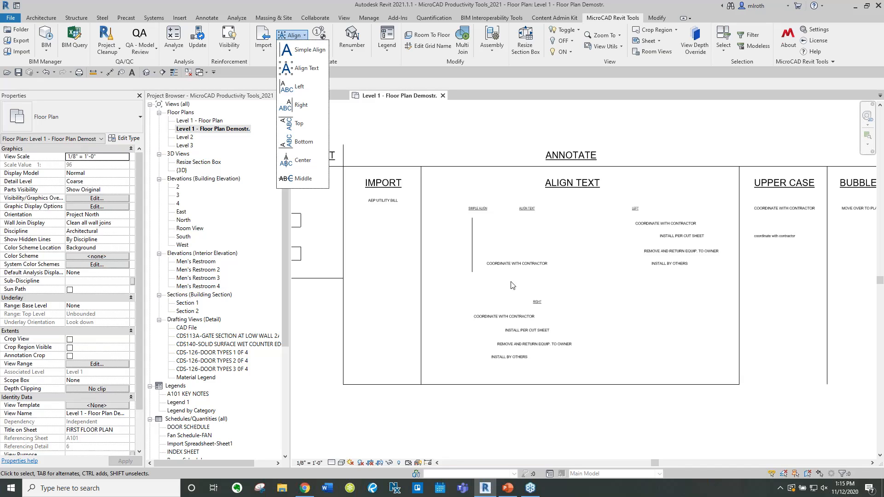
pyautogui.scroll(3, 511, 257)
pyautogui.scroll(2, 506, 258)
pyautogui.moveTo(505, 259); pyautogui.dragTo(495, 263, button='middle')
pyautogui.moveTo(491, 290); pyautogui.dragTo(409, 218)
pyautogui.click(612, 17)
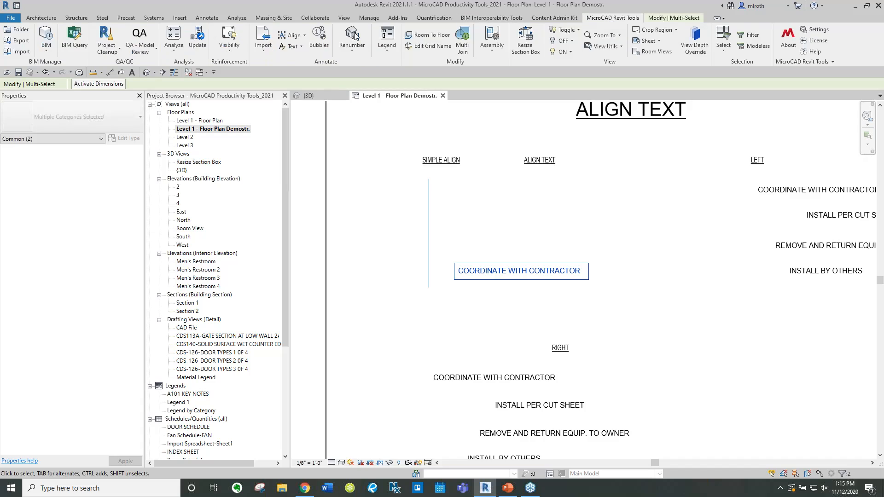
pyautogui.click(302, 35)
pyautogui.click(308, 49)
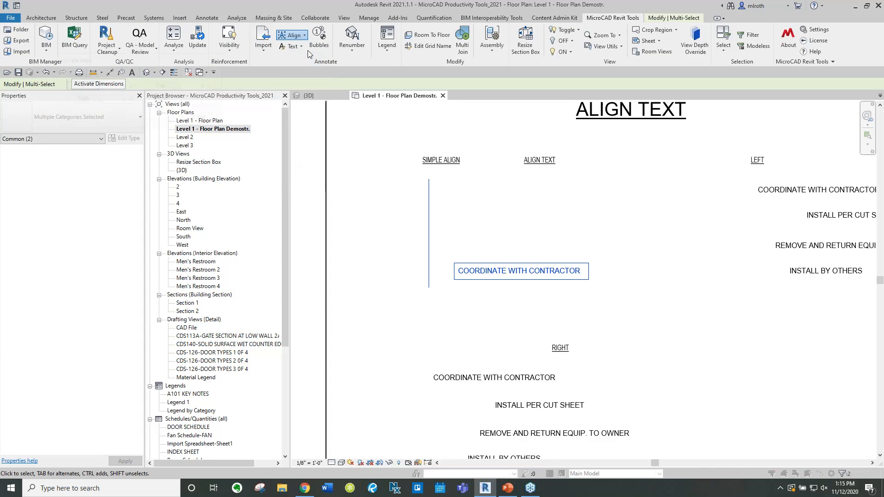
pyautogui.click(81, 87)
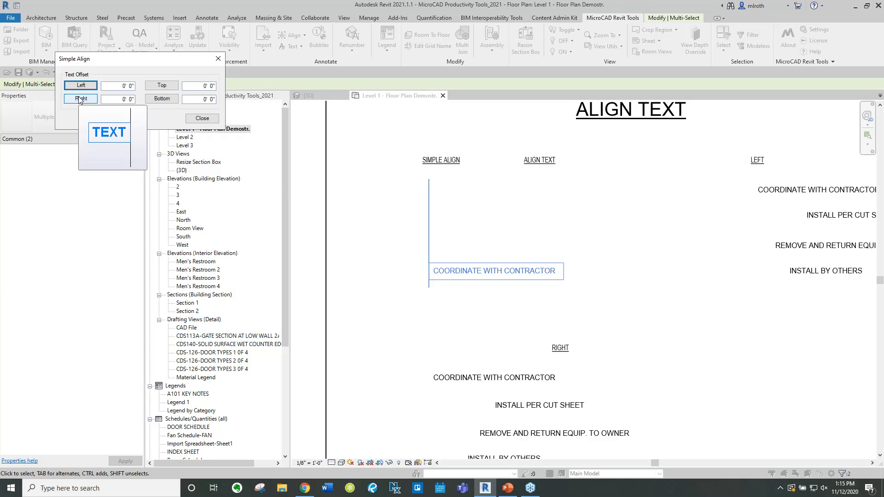
pyautogui.click(161, 100)
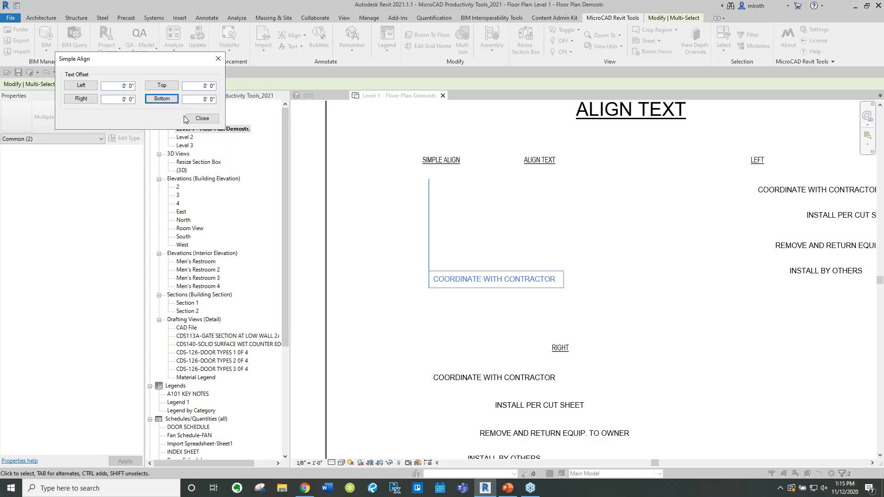
pyautogui.click(201, 118)
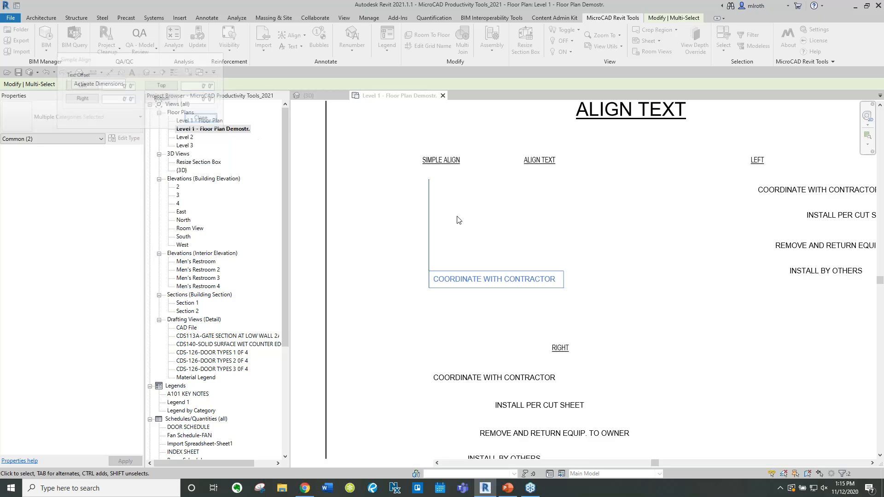
# Right-align the four text notes under the RIGHT label, one after another, to a common right edge
pyautogui.click(506, 245)
pyautogui.moveTo(519, 276); pyautogui.dragTo(478, 169, button='middle')
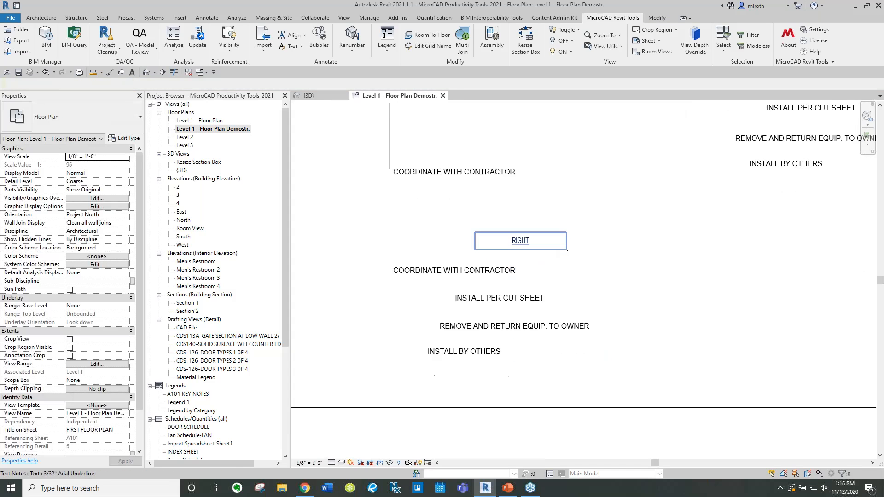
pyautogui.click(291, 35)
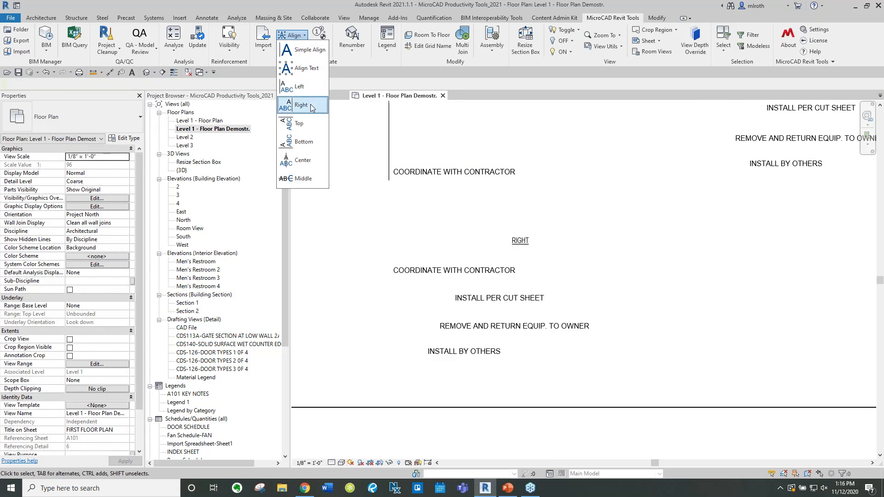
pyautogui.click(686, 241)
pyautogui.moveTo(595, 370); pyautogui.dragTo(437, 266)
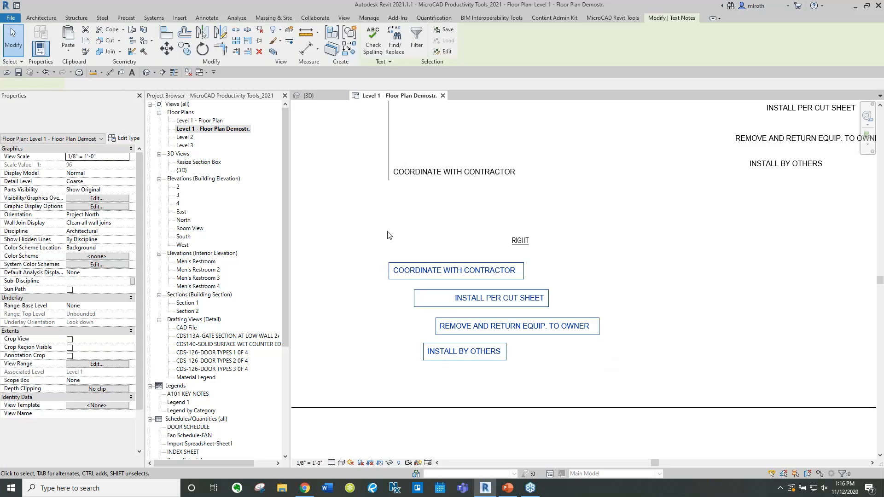
pyautogui.click(294, 36)
pyautogui.click(295, 104)
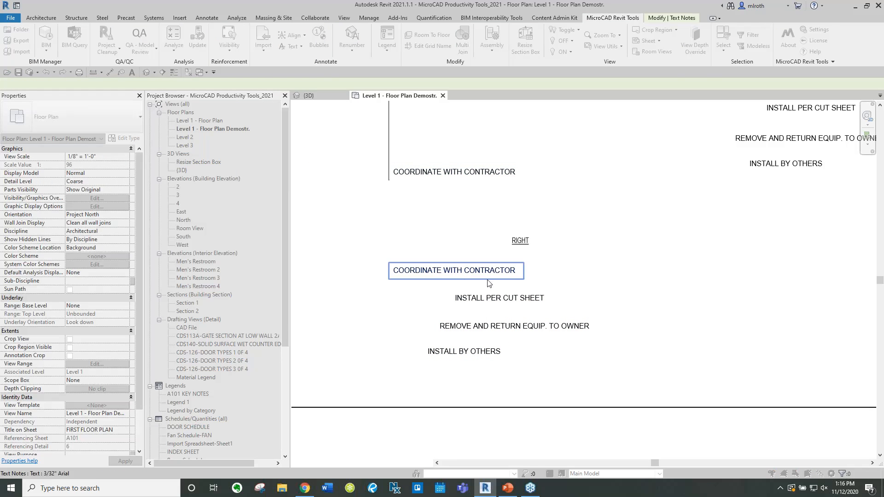
pyautogui.click(491, 301)
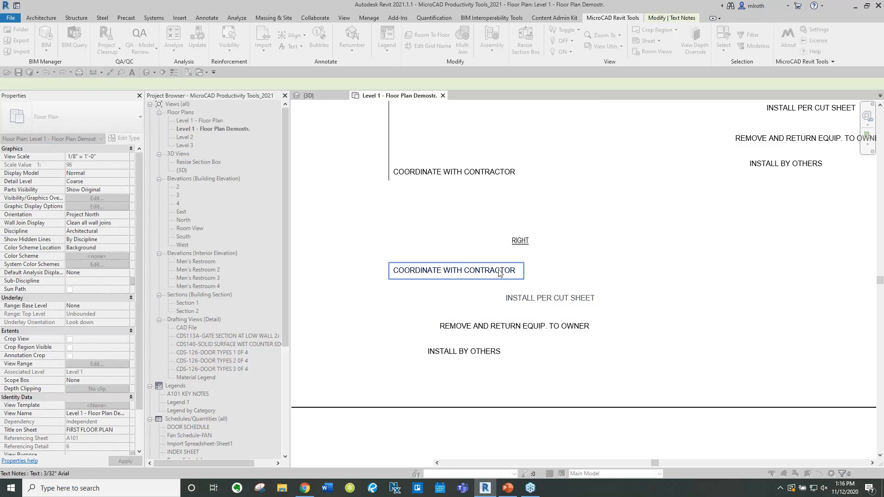
pyautogui.click(515, 276)
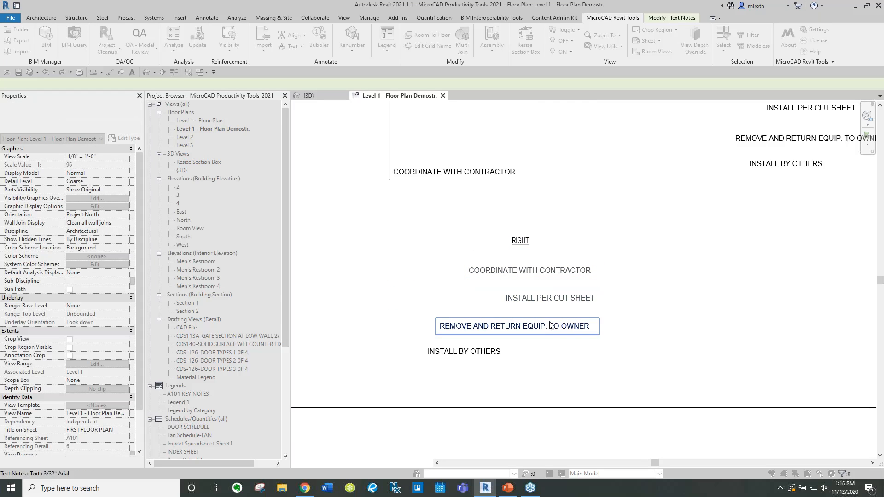
pyautogui.click(479, 352)
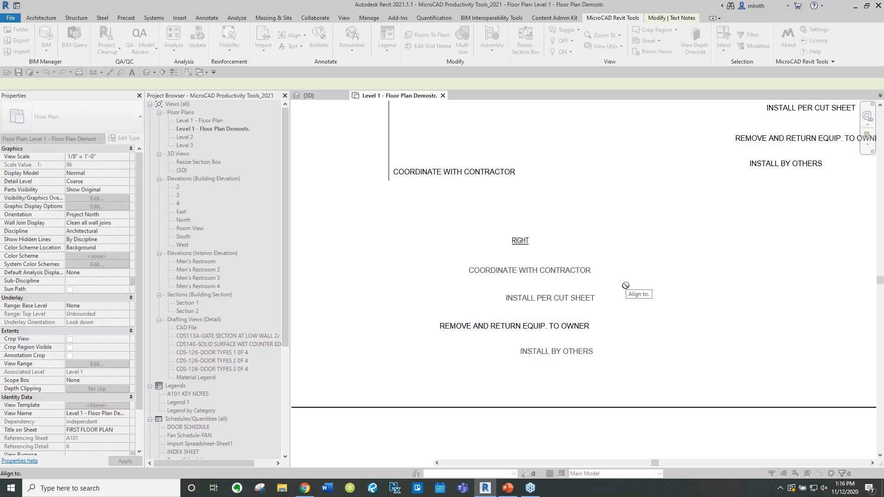
pyautogui.press('Escape')
pyautogui.press('Escape')
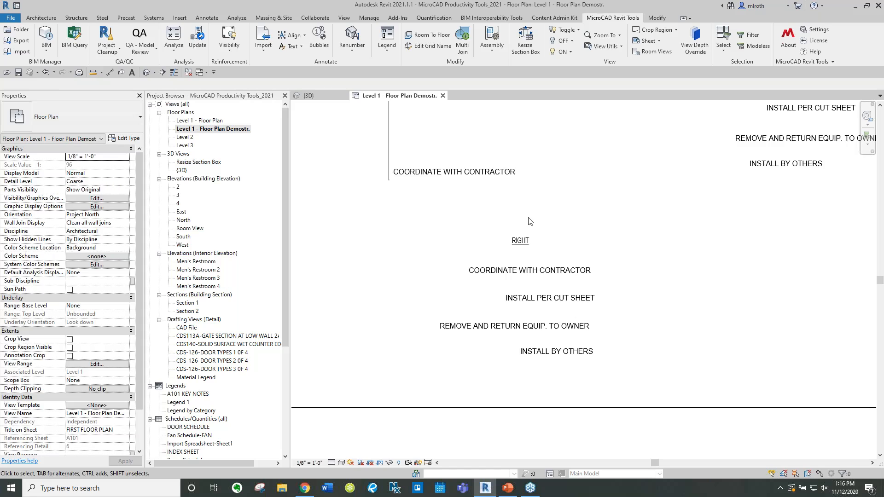
# Convert the lowercase 'coordinate with contractor' note under UPPER CASE to upper case
pyautogui.moveTo(459, 234); pyautogui.dragTo(408, 263, button='middle')
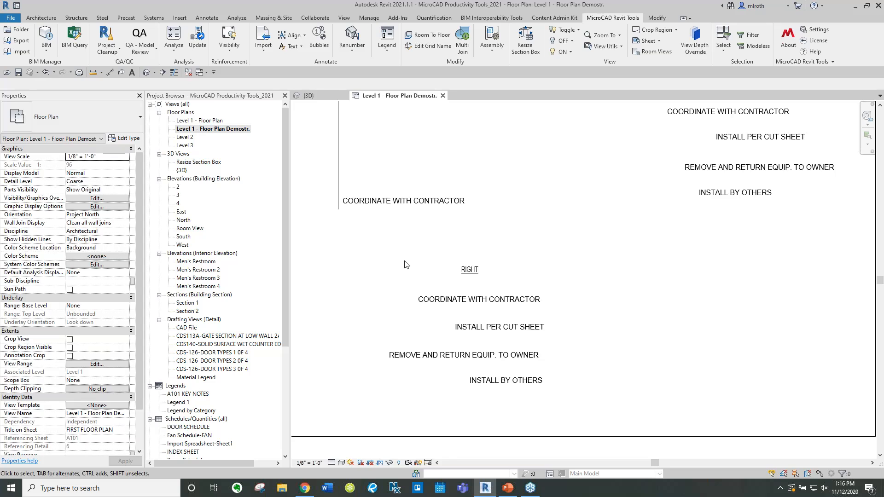
pyautogui.scroll(-2, 404, 261)
pyautogui.moveTo(537, 170); pyautogui.dragTo(512, 194, button='middle')
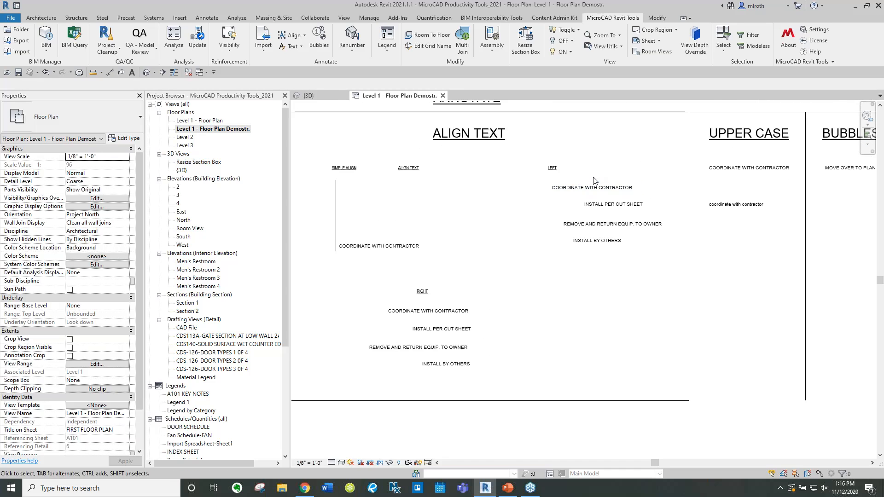
pyautogui.moveTo(580, 308); pyautogui.dragTo(484, 313, button='middle')
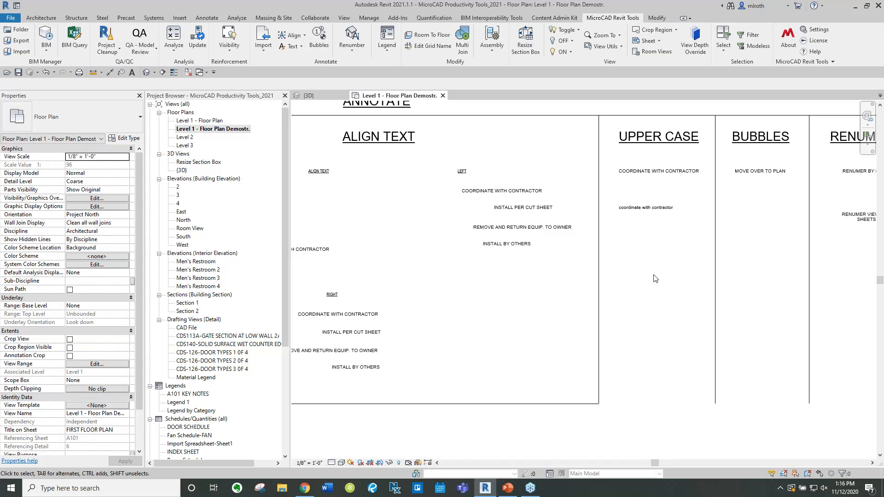
pyautogui.moveTo(656, 279); pyautogui.dragTo(497, 329, button='middle')
pyautogui.click(299, 46)
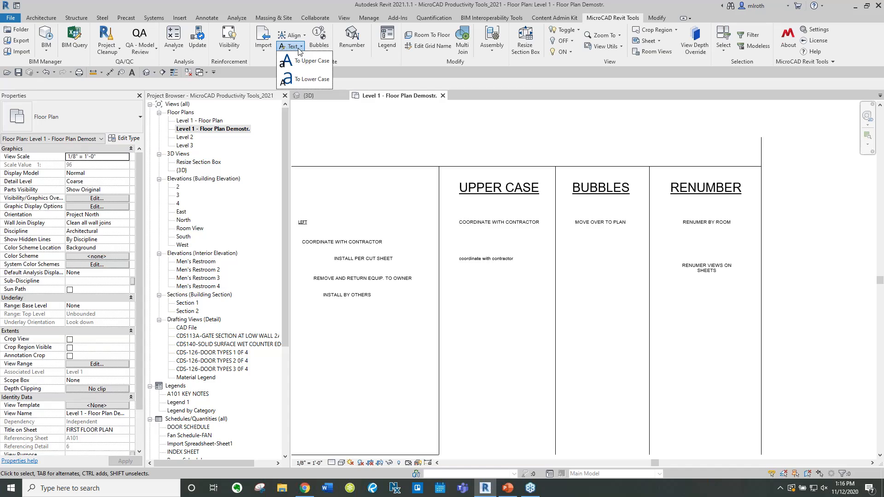
pyautogui.moveTo(502, 317); pyautogui.dragTo(495, 129)
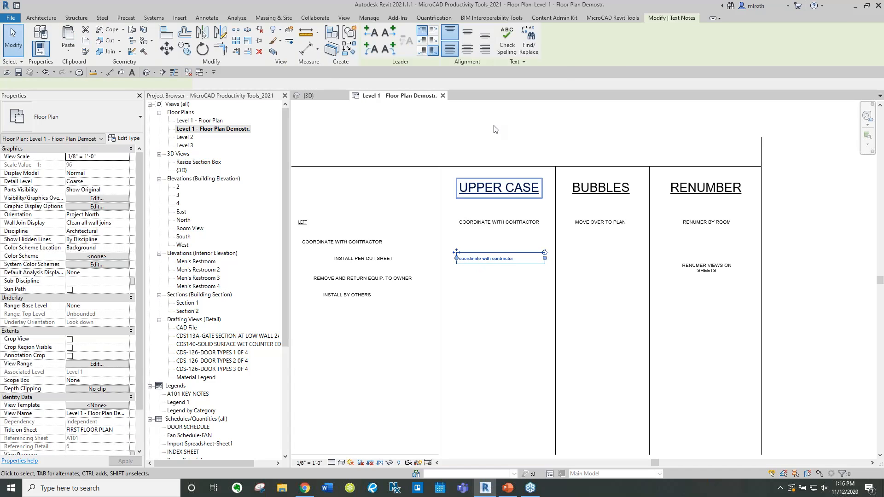
pyautogui.click(613, 18)
pyautogui.click(292, 46)
pyautogui.click(308, 57)
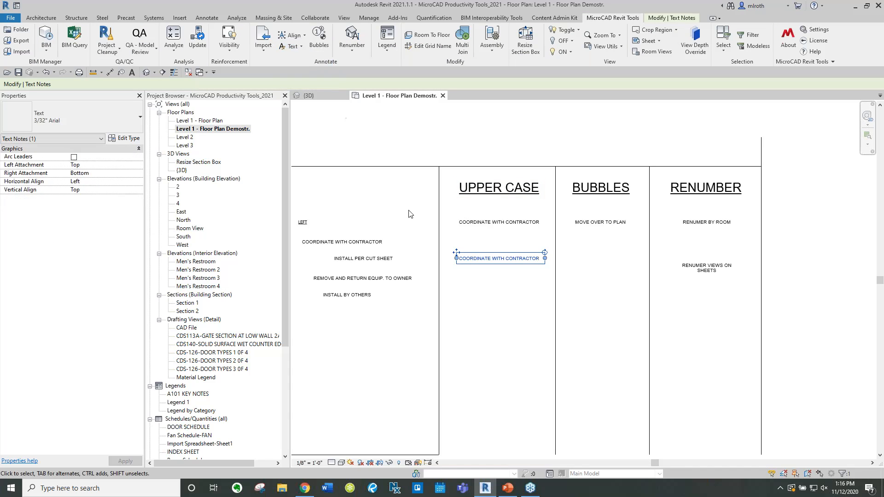
pyautogui.click(472, 279)
# Try to run Bubbles on the floor plan without any grids selected
pyautogui.moveTo(658, 296); pyautogui.dragTo(583, 292, button='middle')
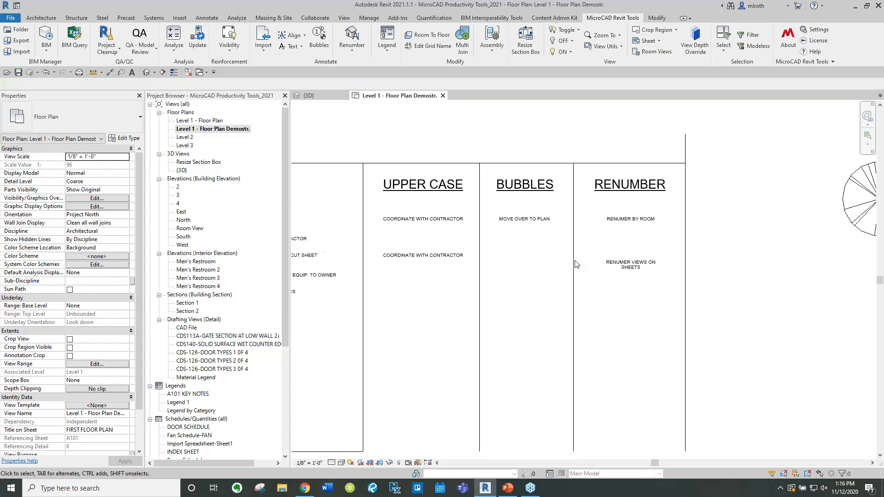
pyautogui.scroll(-4, 529, 204)
pyautogui.moveTo(714, 228); pyautogui.dragTo(361, 226, button='middle')
pyautogui.moveTo(666, 230); pyautogui.dragTo(551, 243, button='middle')
pyautogui.scroll(1, 640, 138)
pyautogui.moveTo(640, 138); pyautogui.dragTo(659, 203, button='middle')
pyautogui.scroll(1, 652, 133)
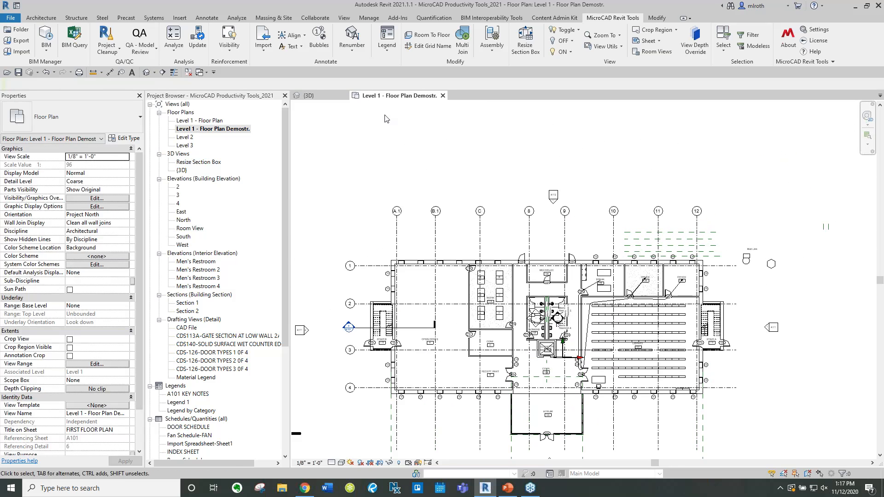
pyautogui.click(319, 46)
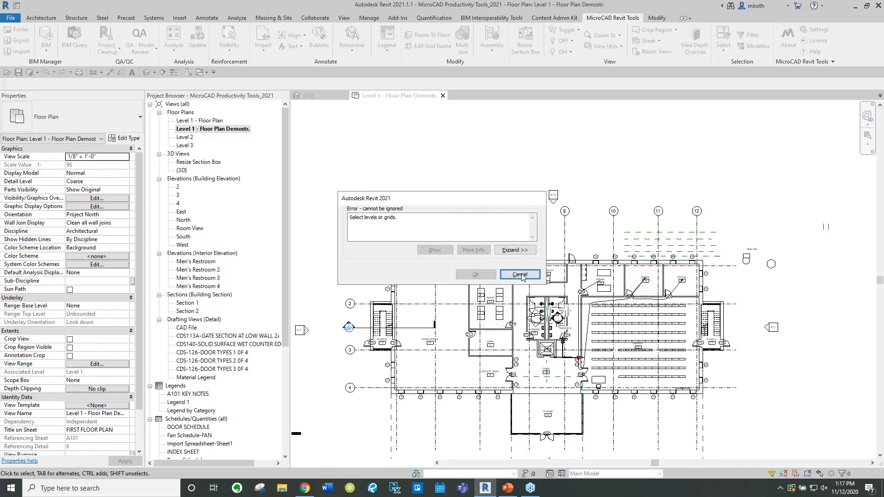
pyautogui.press('Escape')
# Show grid bubbles at the bottom ends of the eight selected vertical grid lines
pyautogui.moveTo(726, 220); pyautogui.dragTo(387, 212)
pyautogui.moveTo(483, 159); pyautogui.dragTo(471, 99, button='middle')
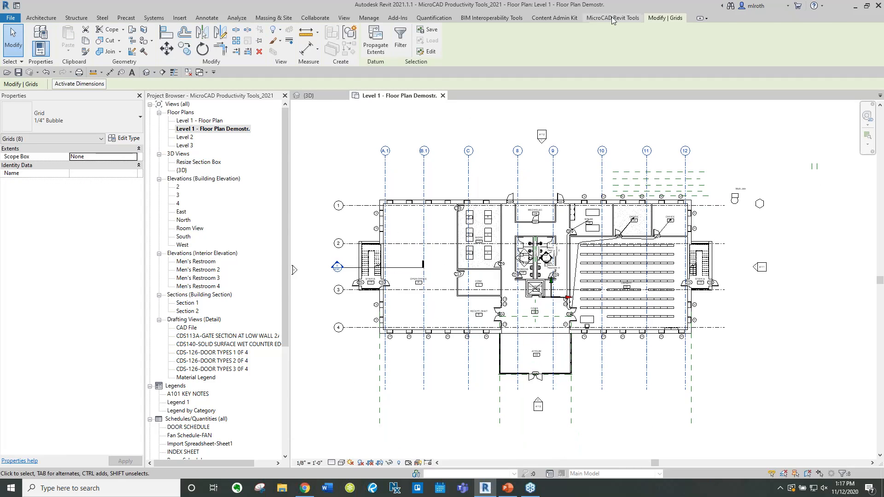
pyautogui.click(612, 19)
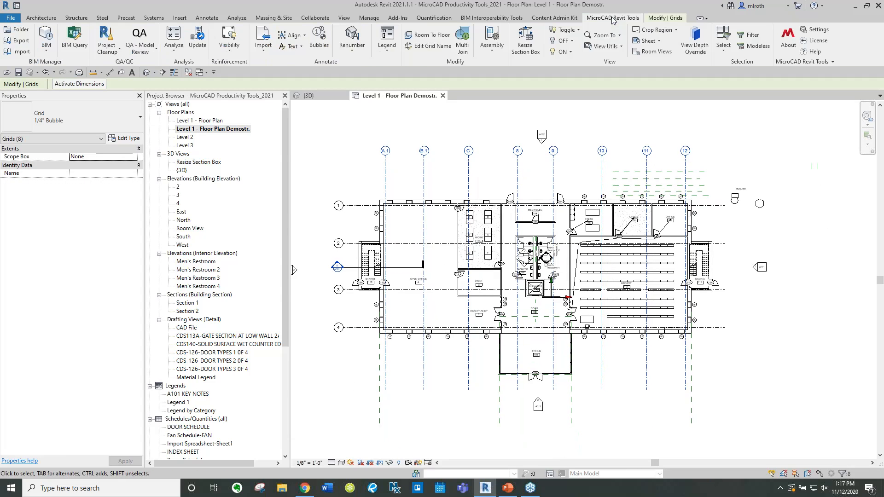
pyautogui.click(325, 47)
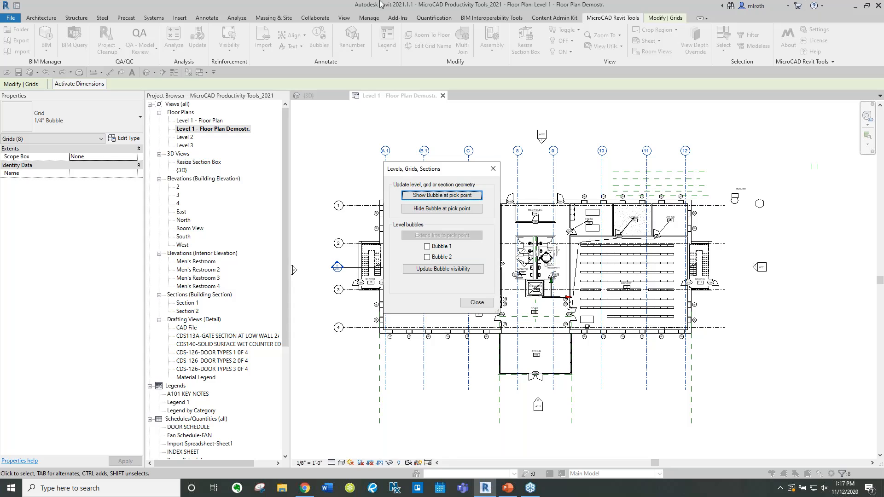
pyautogui.click(440, 195)
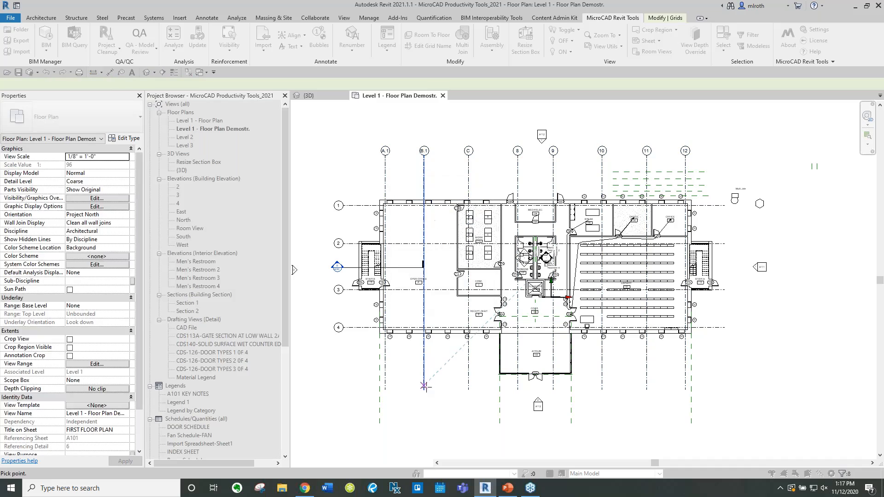
pyautogui.click(424, 371)
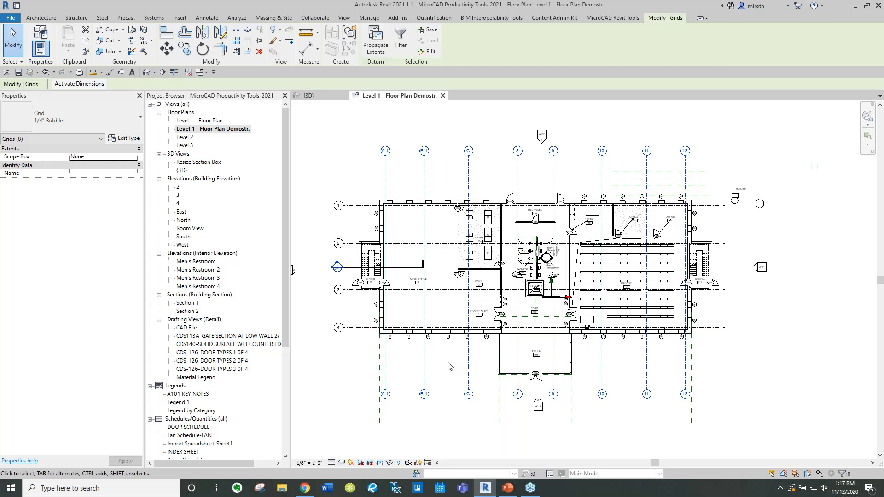
pyautogui.click(450, 367)
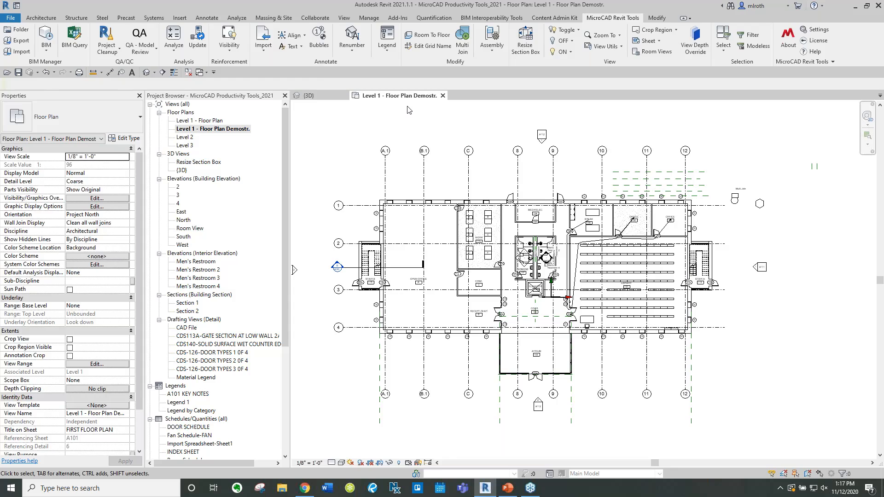
# Open the Renumber Mark Parameter dialog and close it without renumbering
pyautogui.click(352, 50)
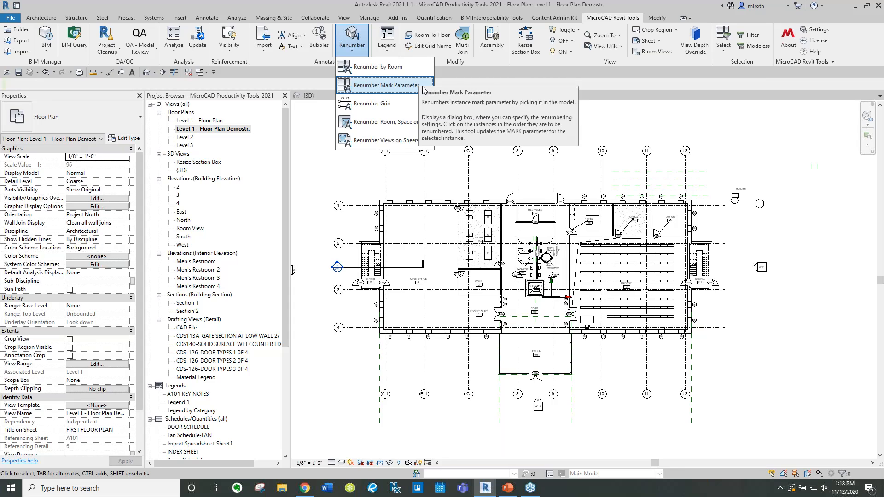
pyautogui.click(422, 85)
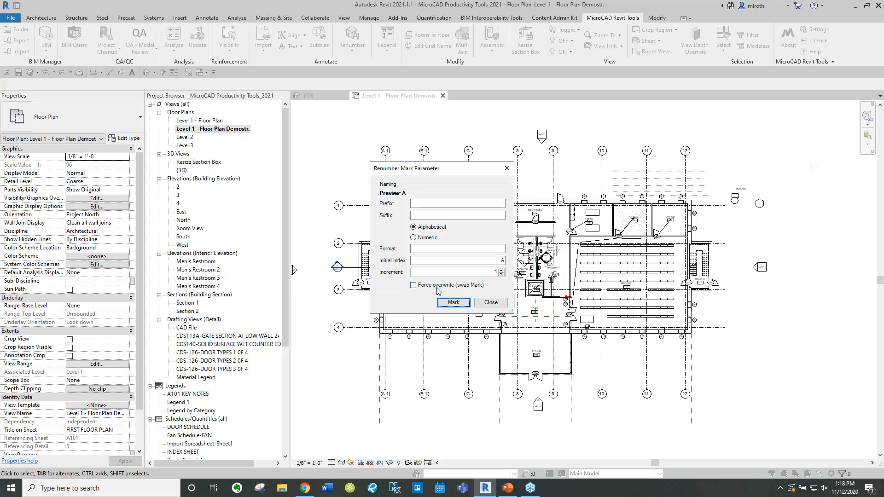
pyautogui.click(497, 306)
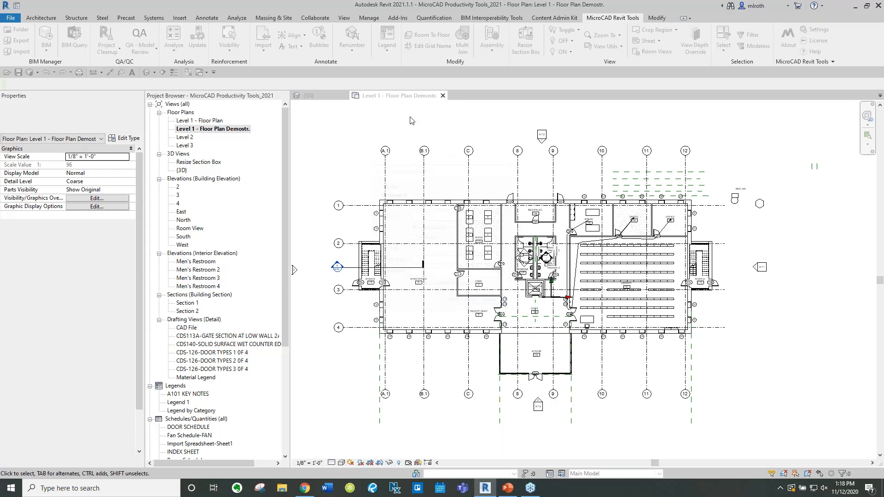
# Try to create a Material Legend while the floor plan view is active
pyautogui.click(353, 46)
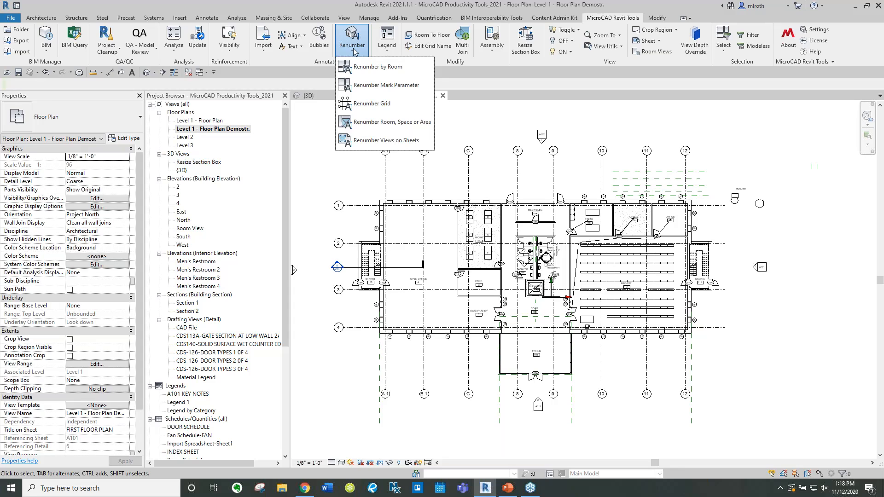
pyautogui.click(355, 52)
pyautogui.click(390, 54)
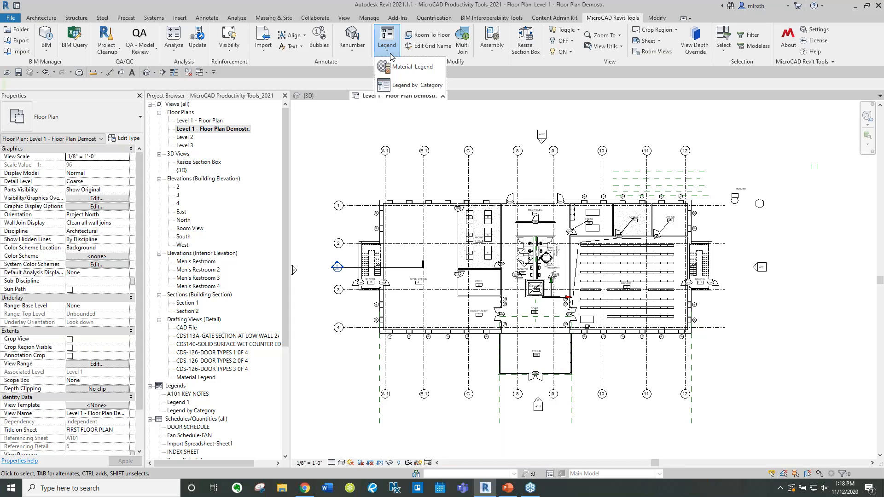
pyautogui.click(389, 69)
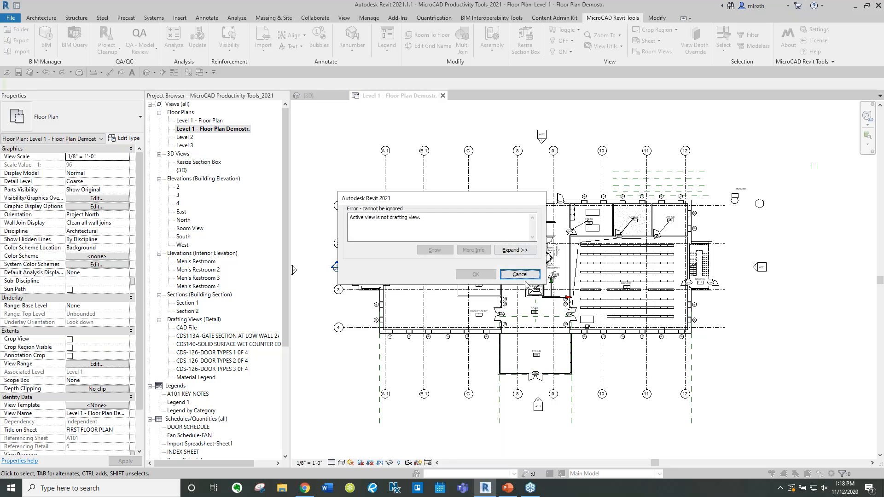
pyautogui.click(518, 275)
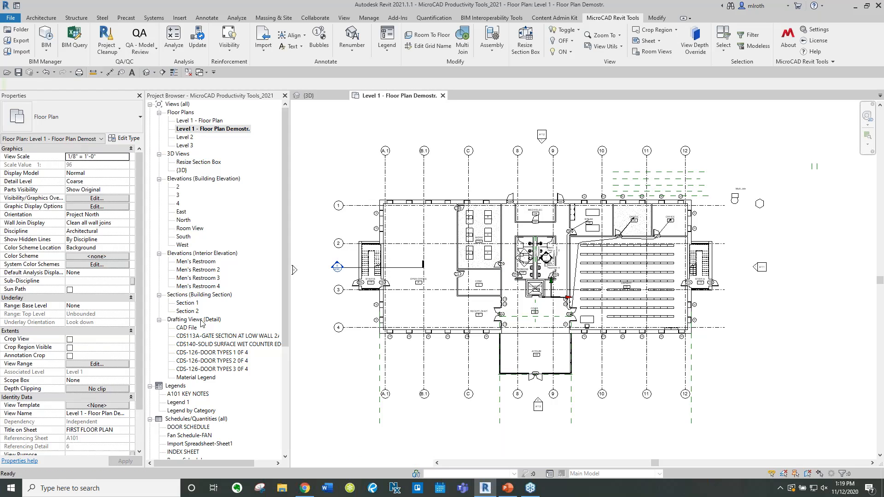
# Open the Material Legend drafting view and delete all of its existing legend content
pyautogui.rightClick(191, 321)
pyautogui.press('Escape')
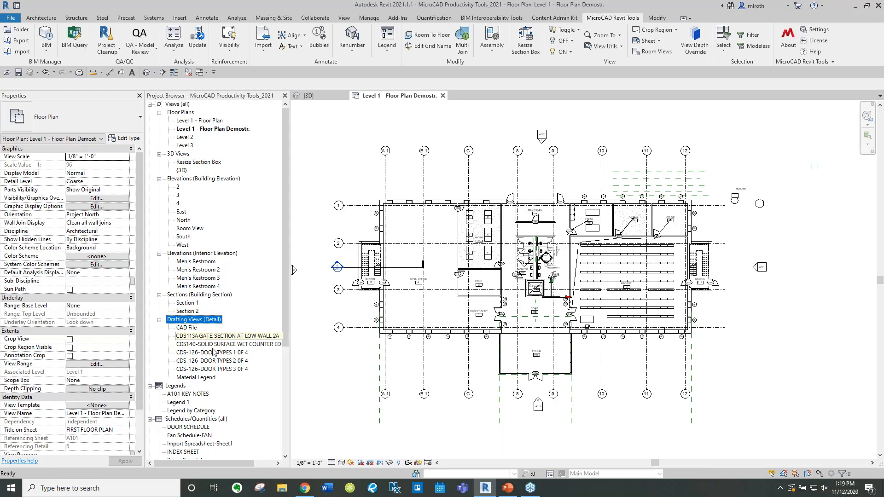
pyautogui.doubleClick(195, 377)
pyautogui.scroll(-2, 589, 264)
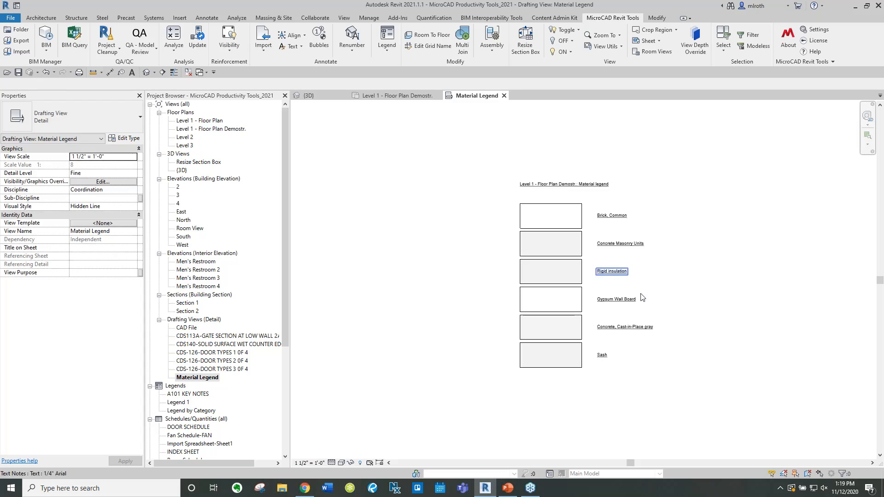
pyautogui.moveTo(814, 372); pyautogui.dragTo(471, 138)
pyautogui.press('Delete')
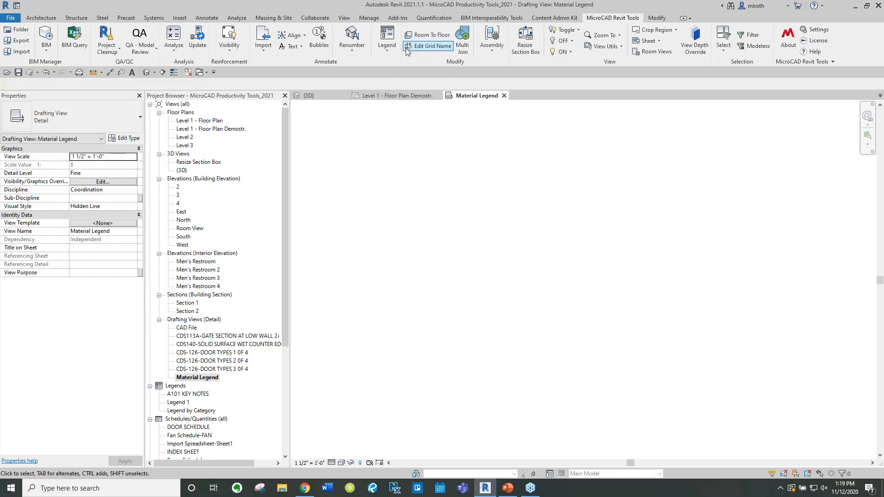
# Generate a new Material Legend from the Level 1 - Floor Plan Demostr. view
pyautogui.click(387, 36)
pyautogui.click(382, 63)
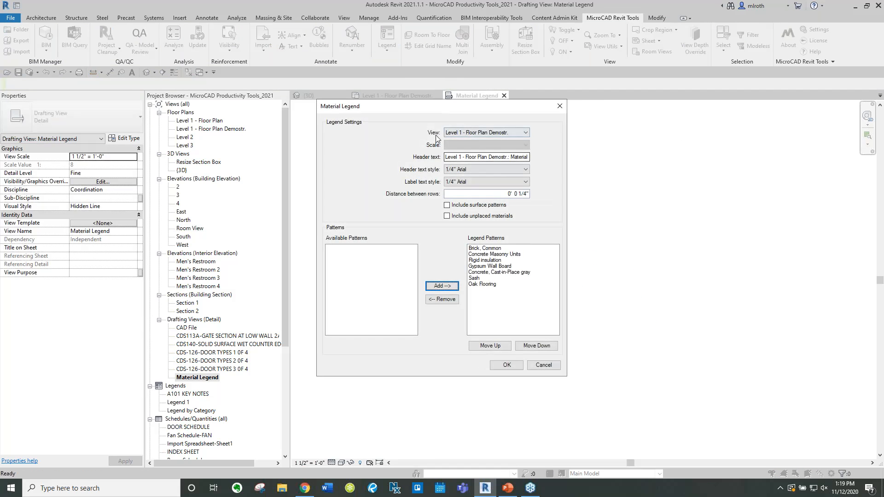
pyautogui.click(510, 132)
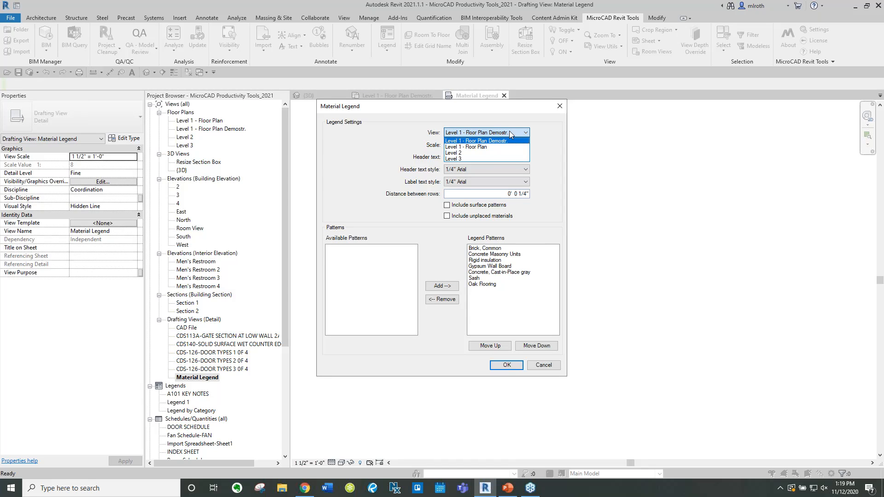
pyautogui.click(539, 240)
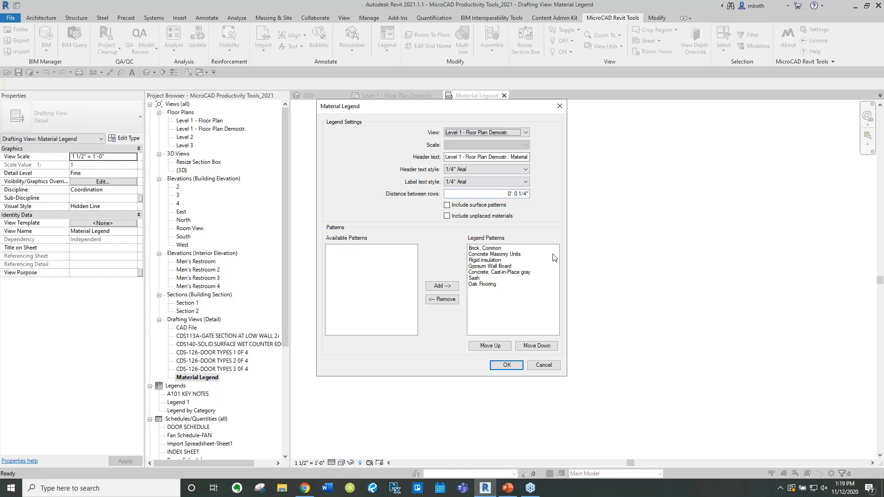
pyautogui.click(507, 366)
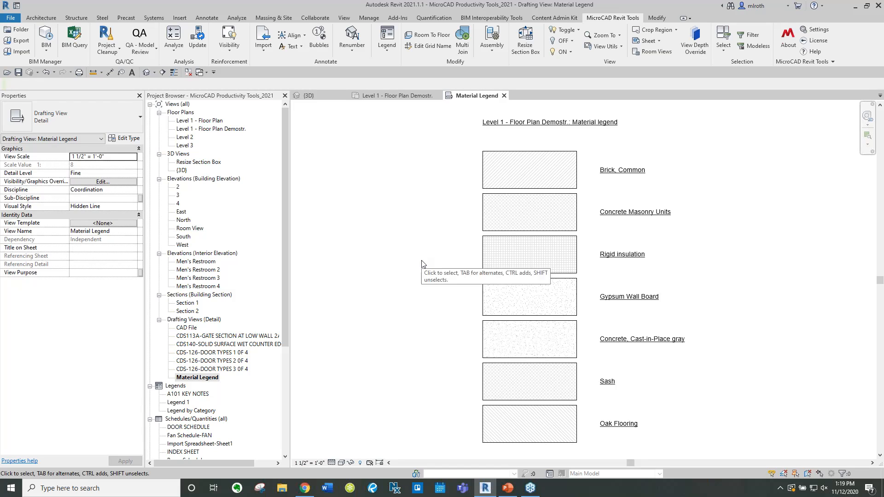
# Return to the floor plan and try to run Edit Grid Name with no grids selected
pyautogui.click(389, 96)
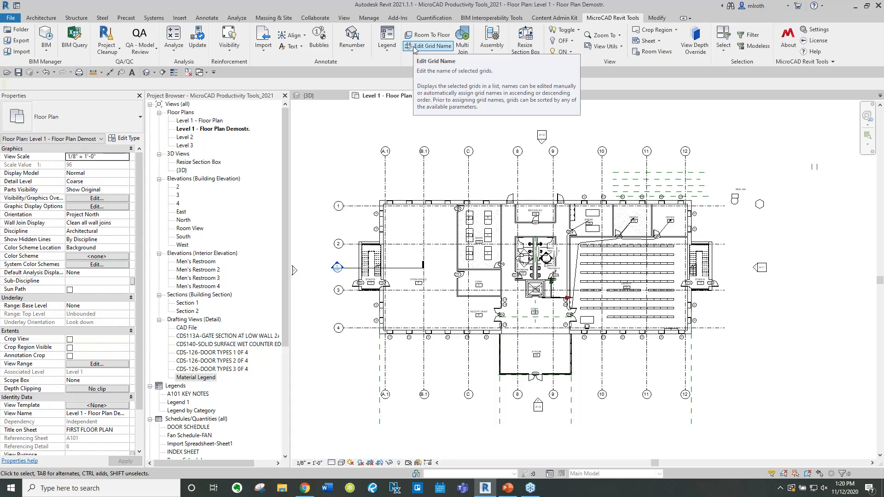
pyautogui.click(412, 49)
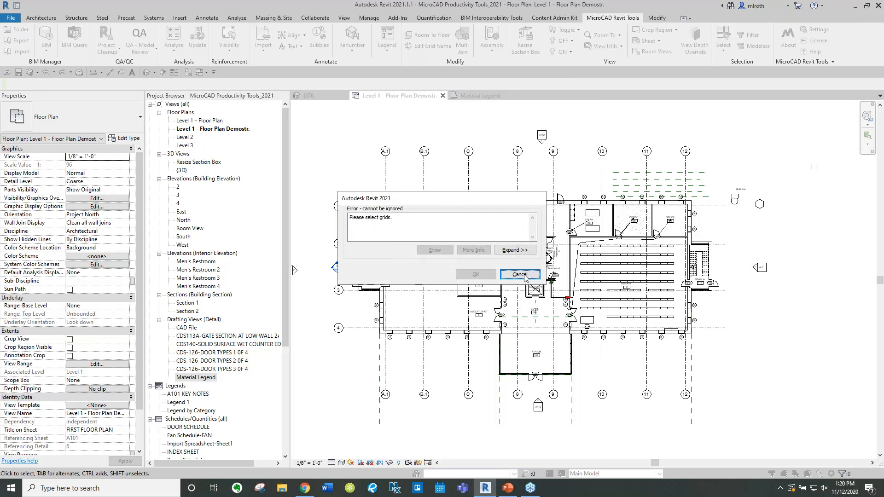
pyautogui.click(518, 274)
# Select grids A.1, B.1, C and B and rename grid A.1 to A with Edit Grid Name
pyautogui.moveTo(539, 175); pyautogui.dragTo(358, 156)
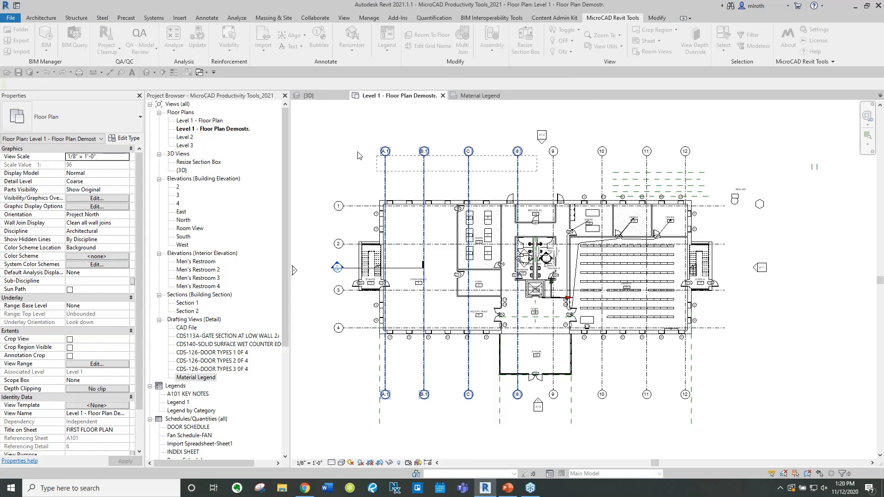
pyautogui.click(625, 20)
pyautogui.click(431, 47)
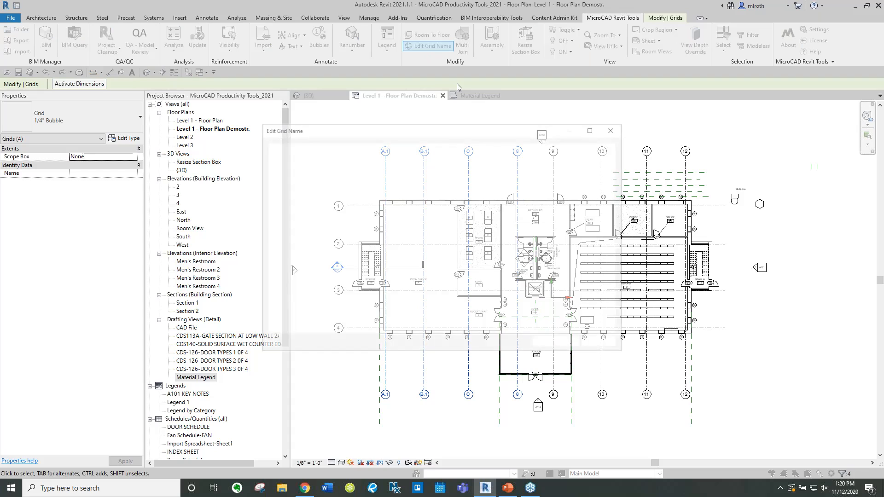
pyautogui.click(534, 192)
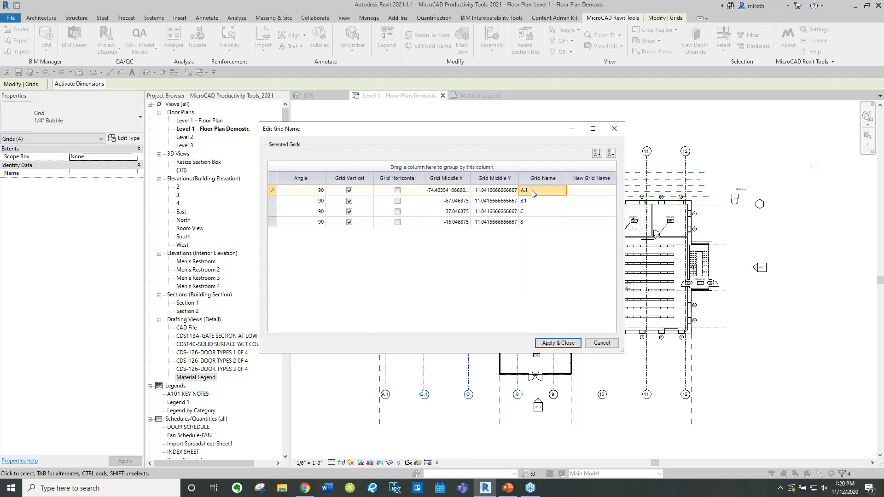
pyautogui.click(592, 190)
pyautogui.write('A')
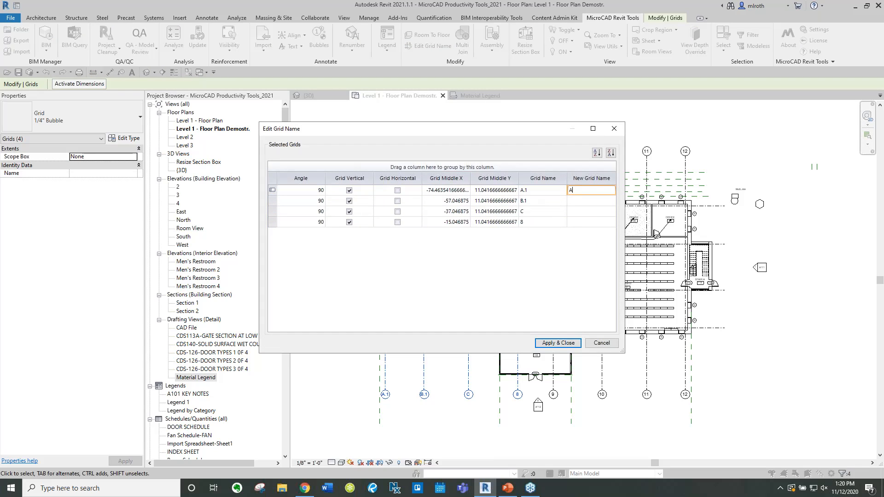
pyautogui.click(570, 343)
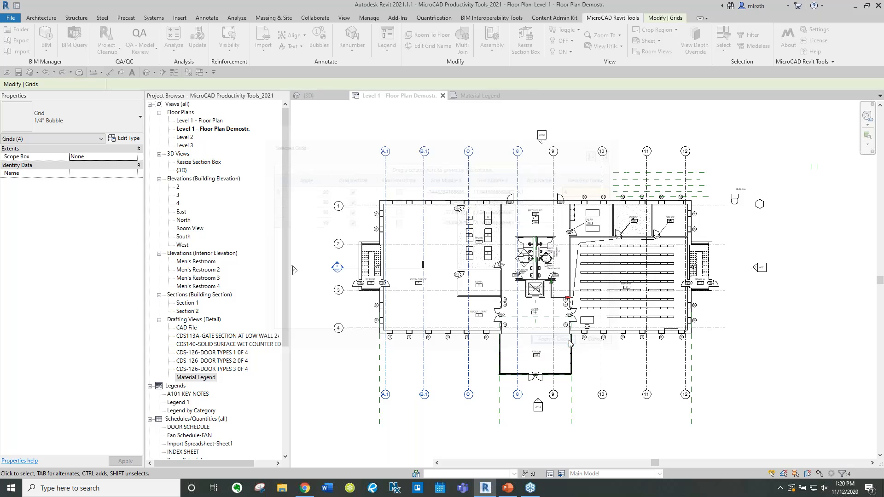
pyautogui.click(373, 136)
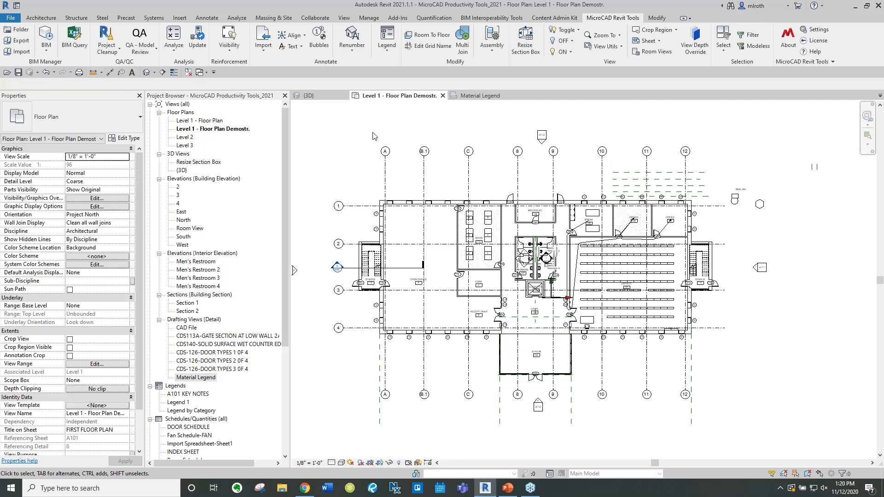
# Open the Resize Section Box 3D view and fit the section box to room 110 STAIR A
pyautogui.moveTo(495, 129); pyautogui.dragTo(452, 130, button='middle')
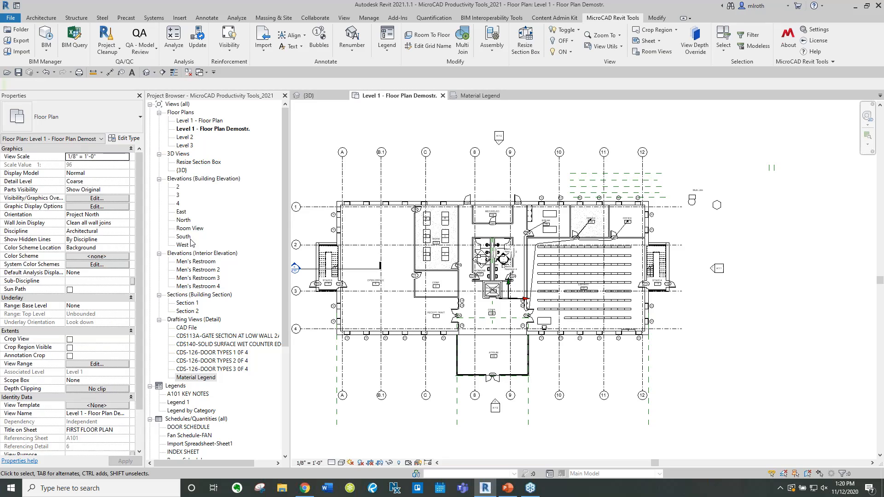
pyautogui.doubleClick(185, 163)
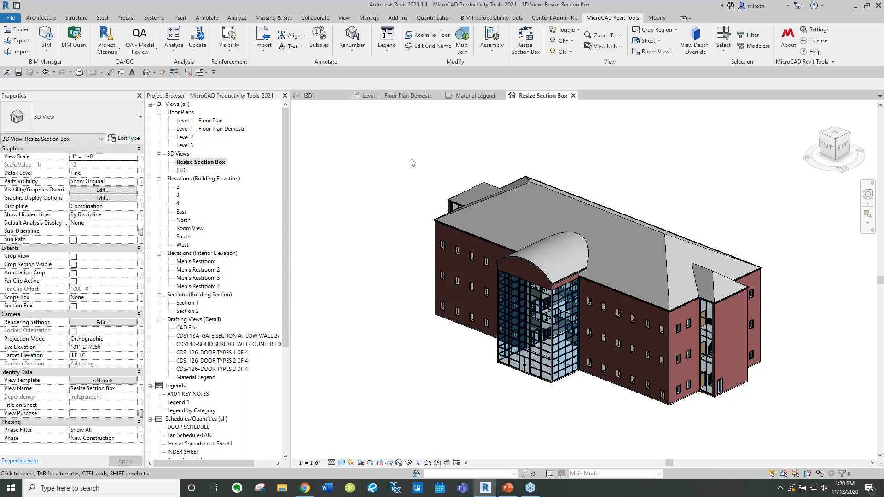
pyautogui.click(532, 46)
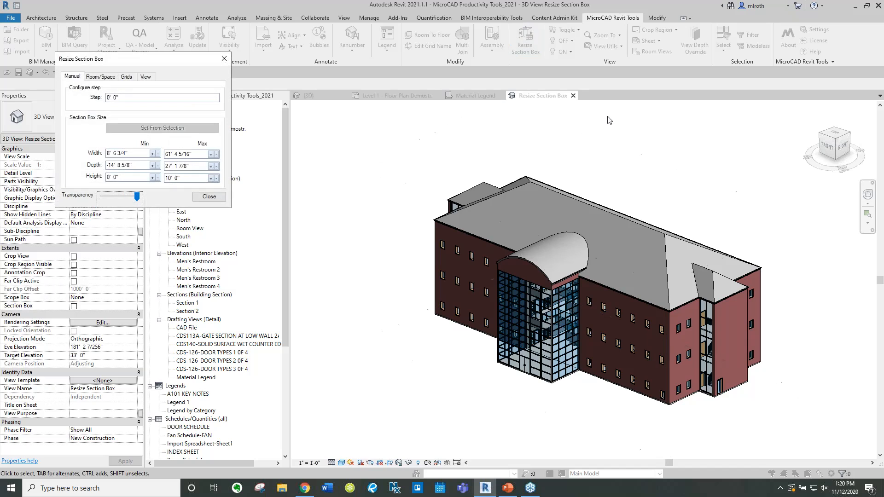
pyautogui.moveTo(123, 59); pyautogui.dragTo(375, 116)
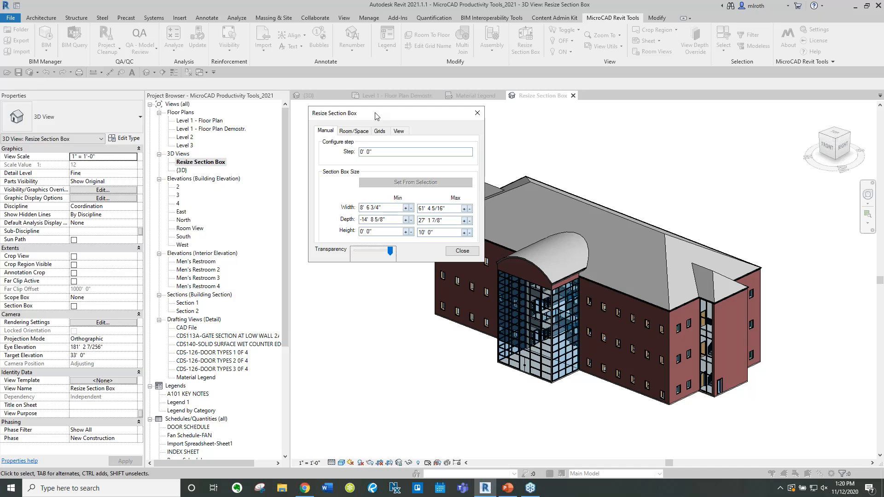
pyautogui.click(353, 131)
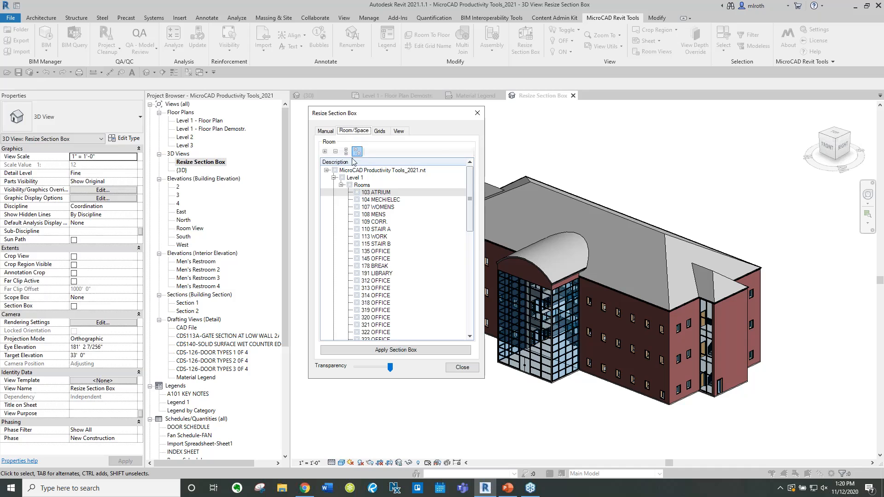
pyautogui.click(357, 229)
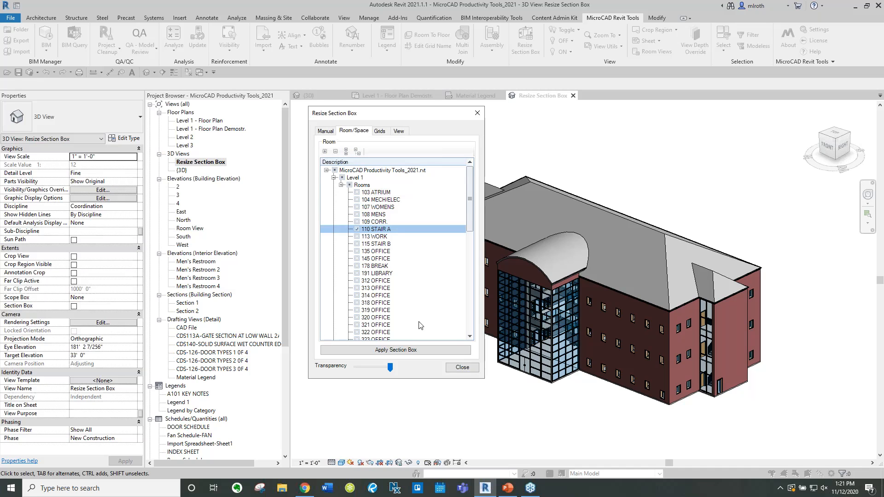
pyautogui.click(399, 351)
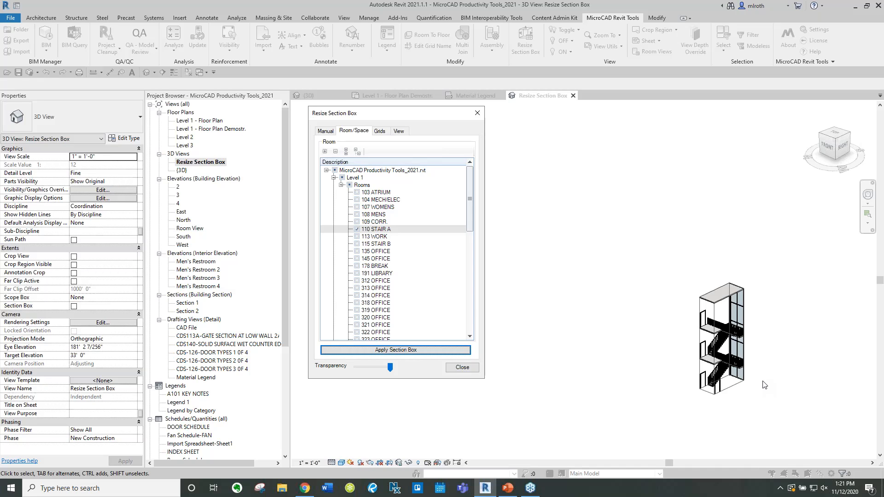
# Resize the section box to the extents of the Level 1 - Floor Plan Demostr. view
pyautogui.click(385, 132)
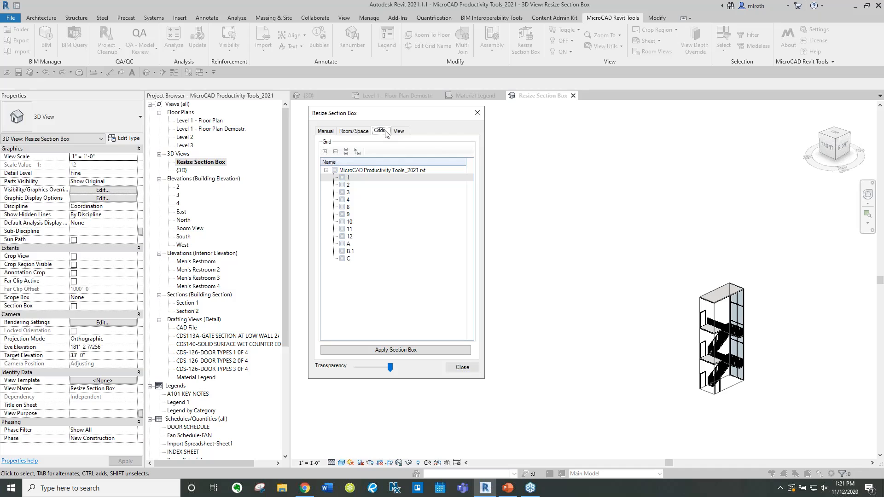
pyautogui.click(398, 130)
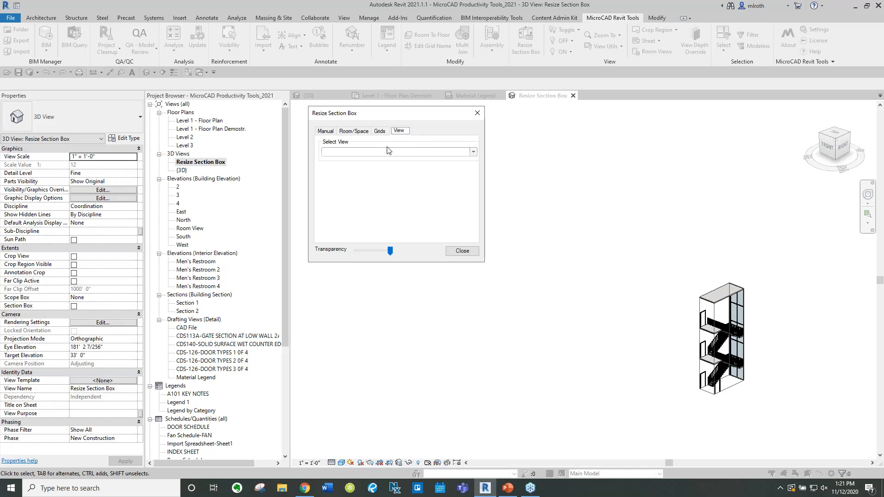
pyautogui.click(382, 152)
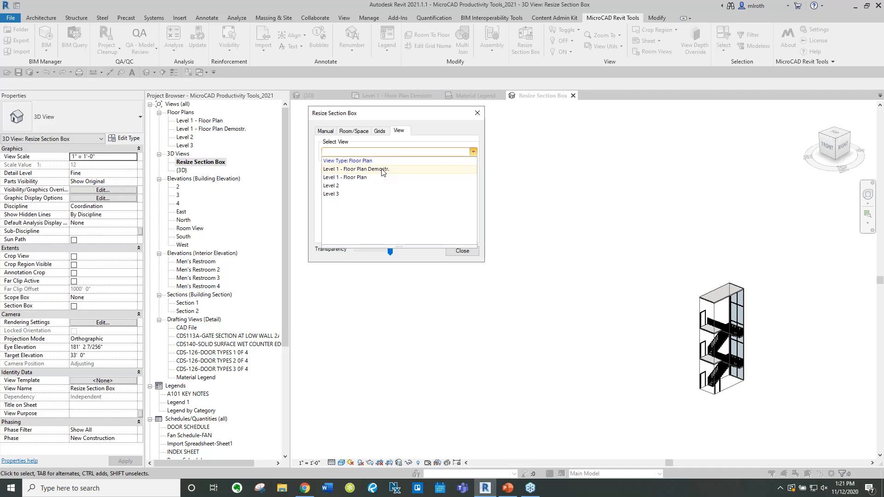
pyautogui.click(382, 169)
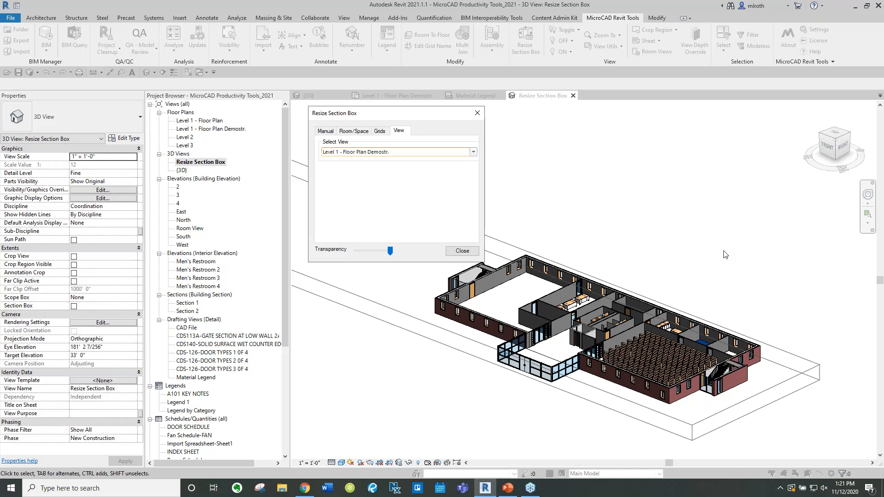
pyautogui.click(462, 251)
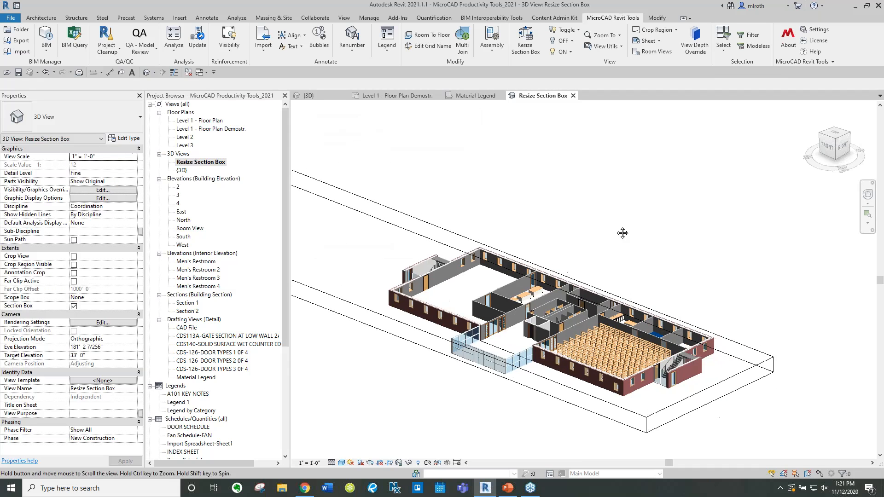
# Zoom the 3D view to room 145 OFFICE using Zoom To Room or Space
pyautogui.click(620, 36)
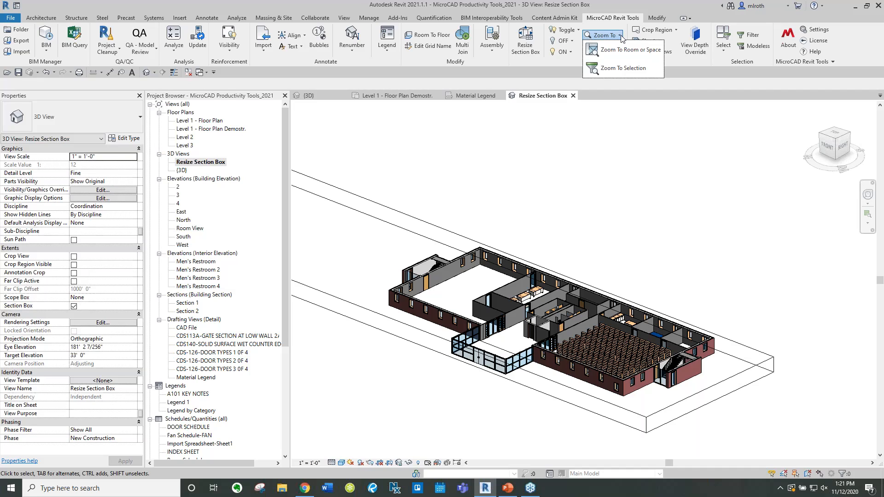
pyautogui.click(612, 50)
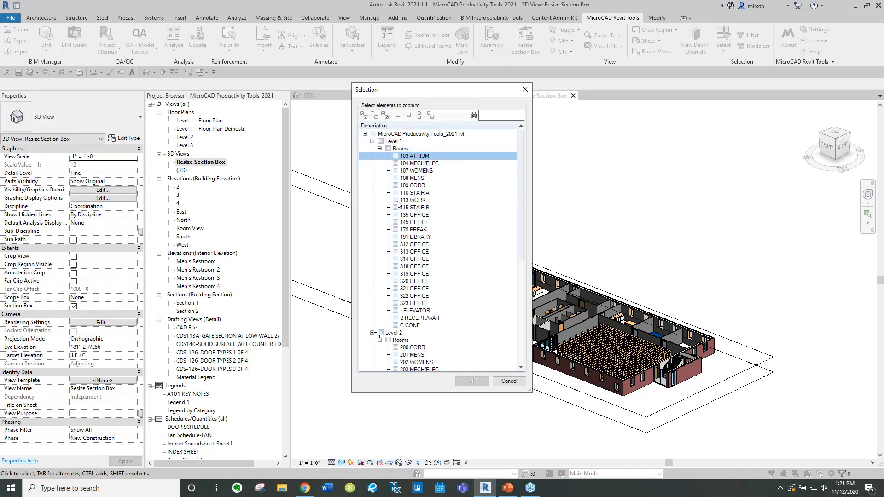
pyautogui.click(396, 222)
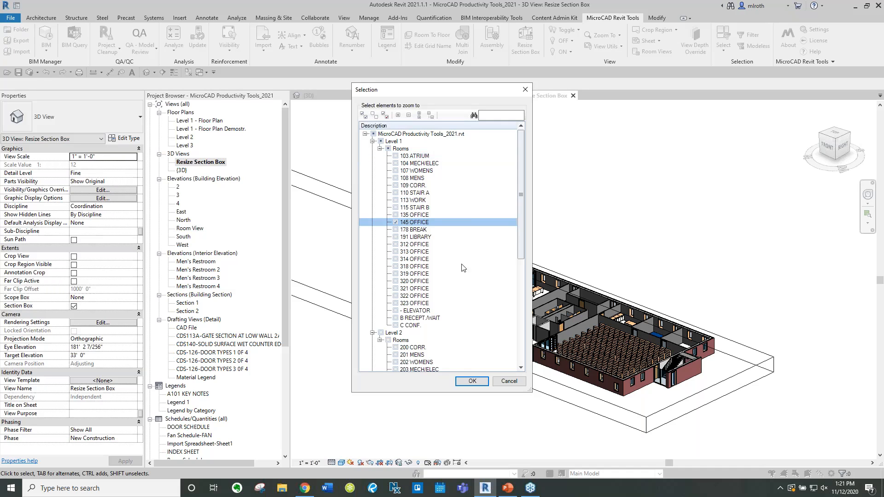
pyautogui.click(472, 381)
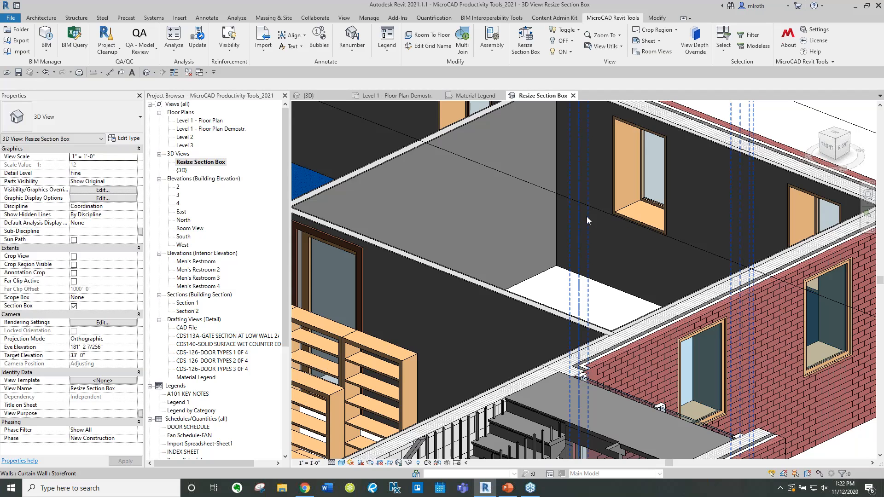
# Turn off the section box in the Resize Section Box 3D view
pyautogui.scroll(-10, 587, 216)
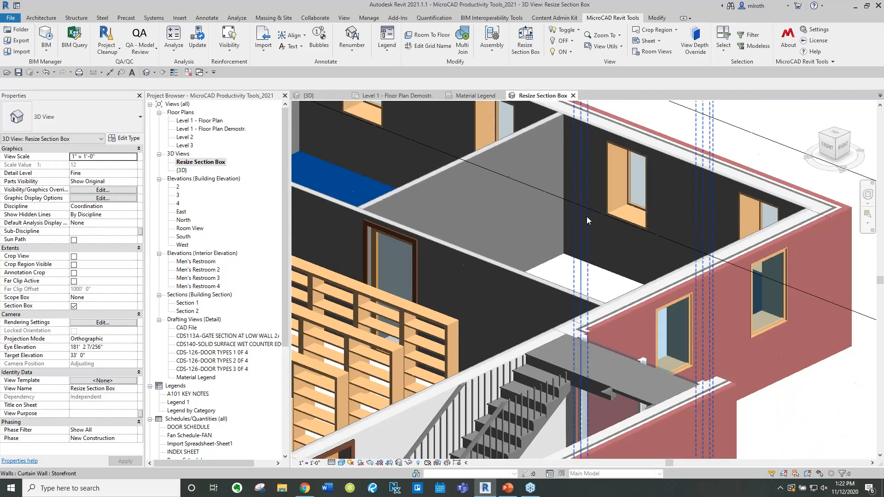
pyautogui.scroll(-1, 593, 165)
pyautogui.moveTo(592, 144); pyautogui.dragTo(682, 247, button='middle')
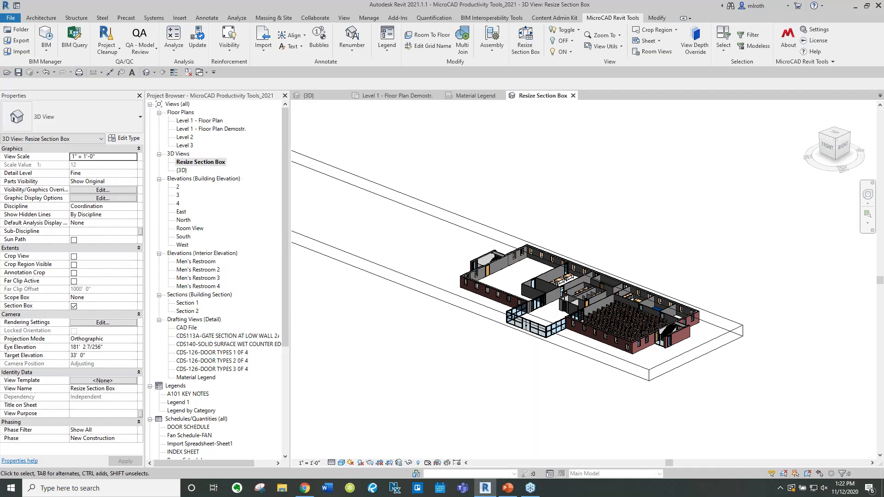
pyautogui.click(73, 306)
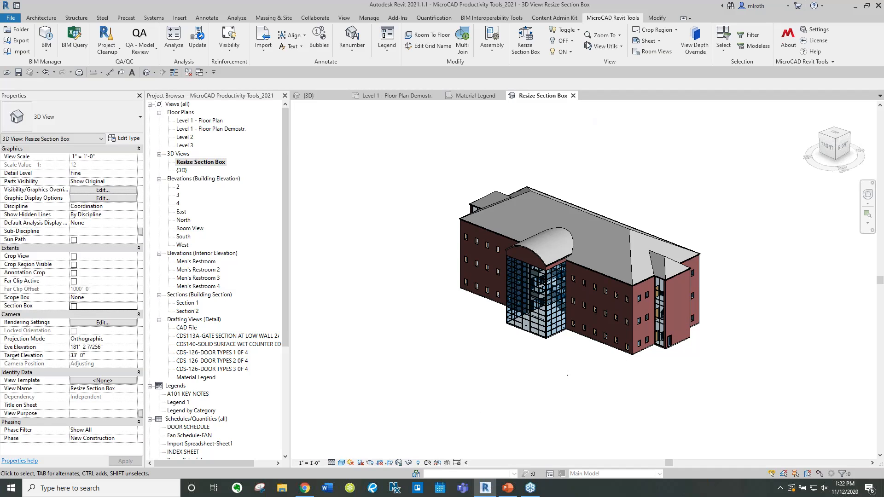
# Hide the wall category in the 3D view with the OFF category tool
pyautogui.click(579, 30)
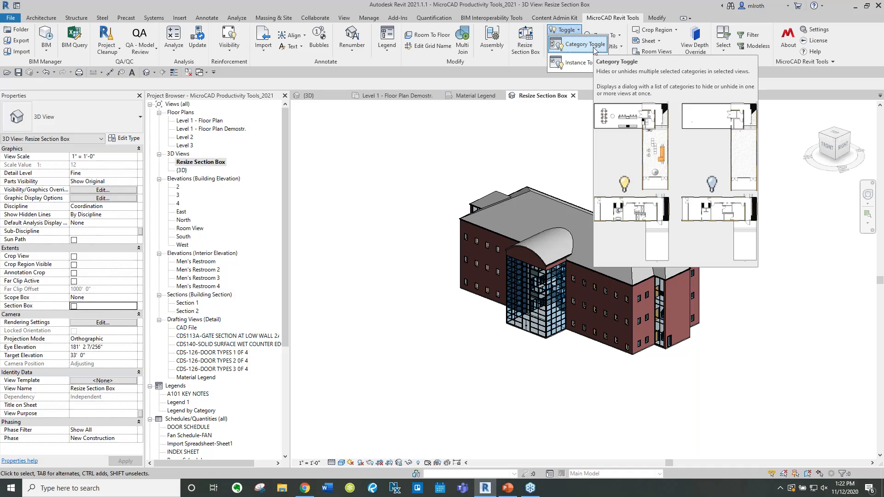
pyautogui.scroll(3, 593, 191)
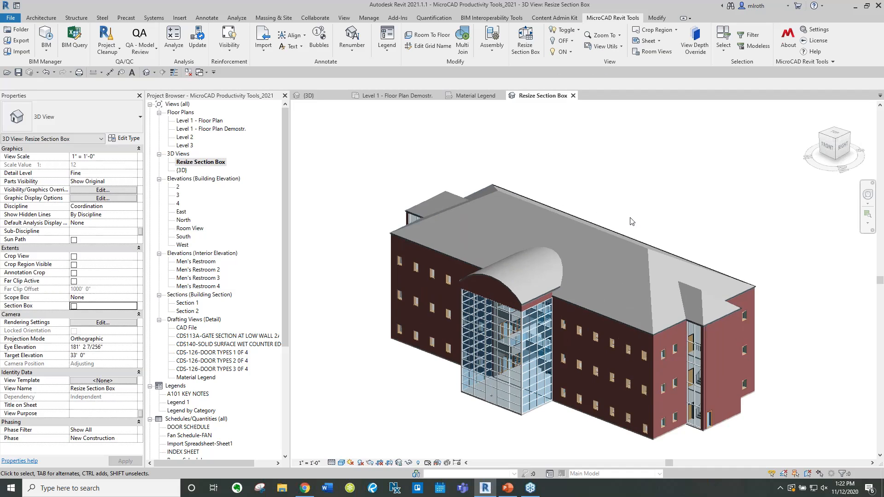
pyautogui.moveTo(631, 222); pyautogui.dragTo(629, 172, button='middle')
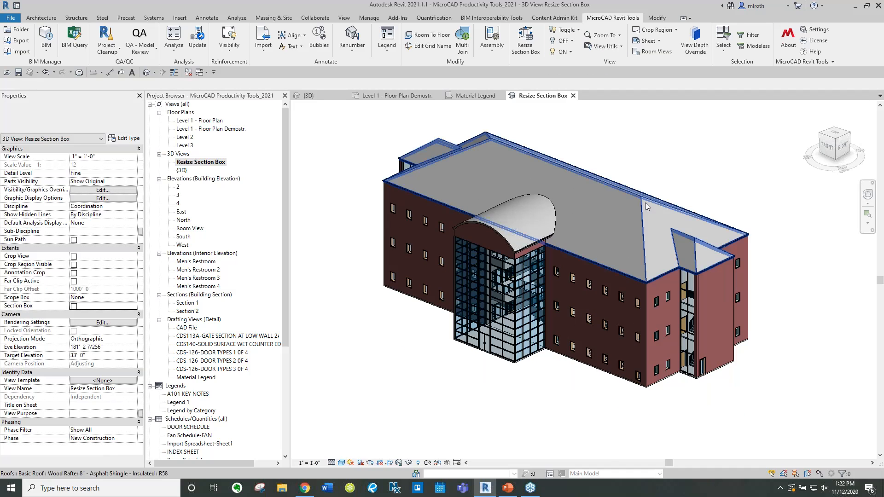
pyautogui.scroll(2, 645, 203)
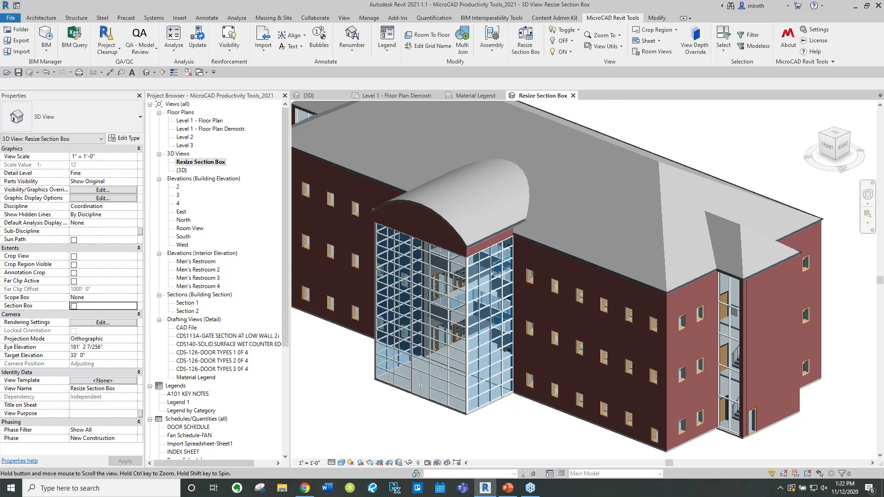
pyautogui.click(563, 40)
pyautogui.click(565, 214)
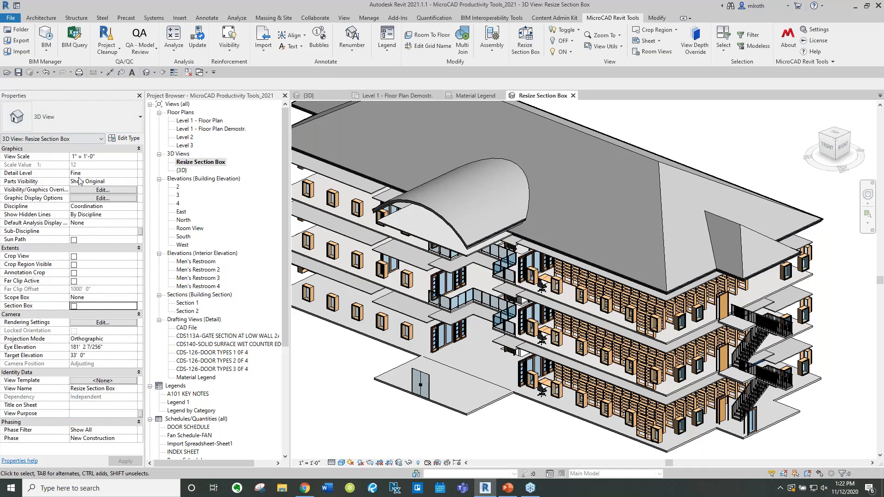
# Inspect the Walls category visibility in the view's Visibility/Graphic Overrides dialog
pyautogui.click(103, 190)
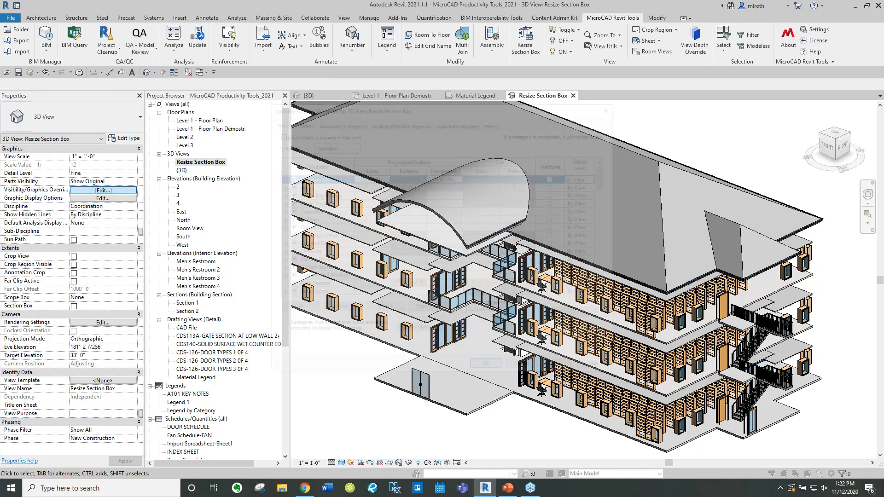
pyautogui.scroll(-10, 437, 235)
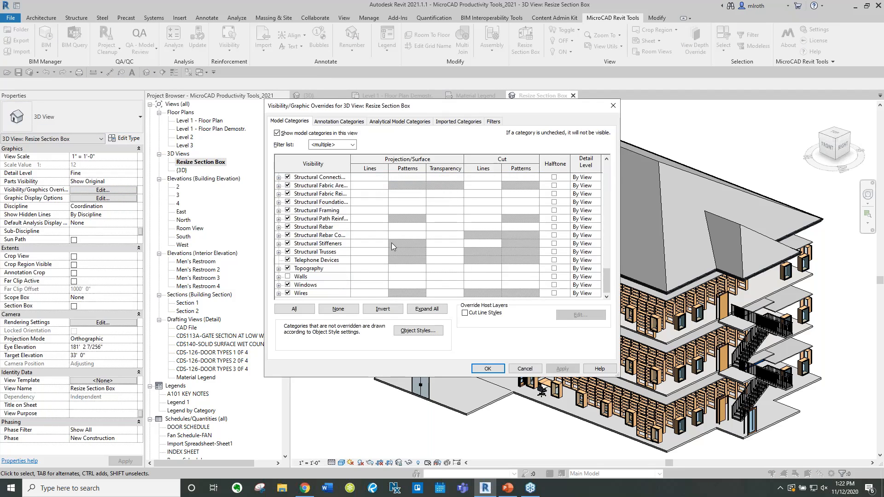
pyautogui.click(339, 276)
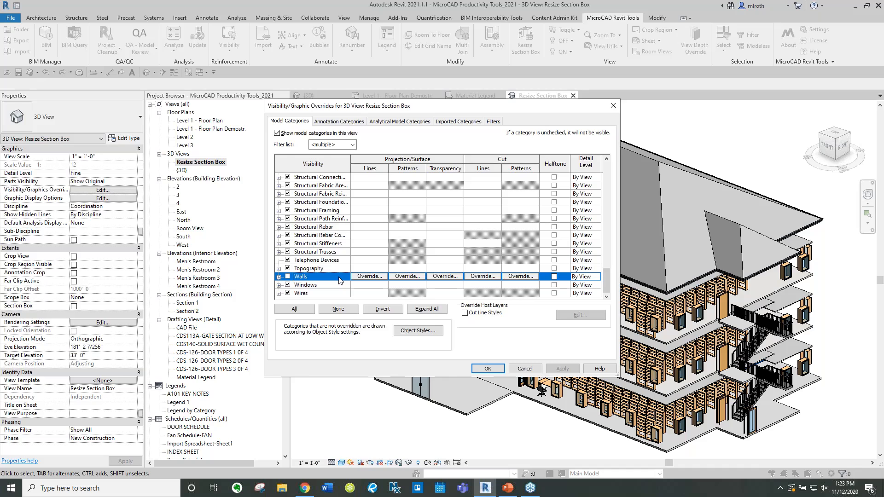
pyautogui.click(289, 276)
pyautogui.click(288, 277)
pyautogui.click(488, 369)
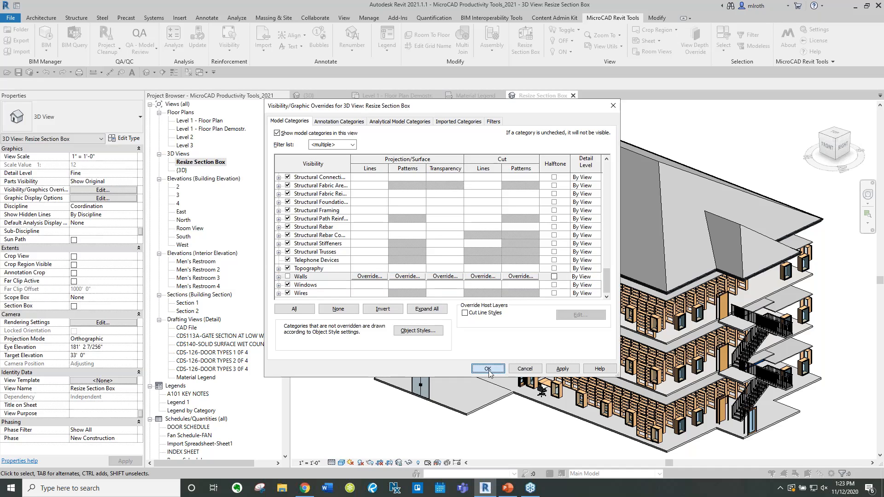
# Turn the wall category back on with the ON category tool
pyautogui.click(563, 52)
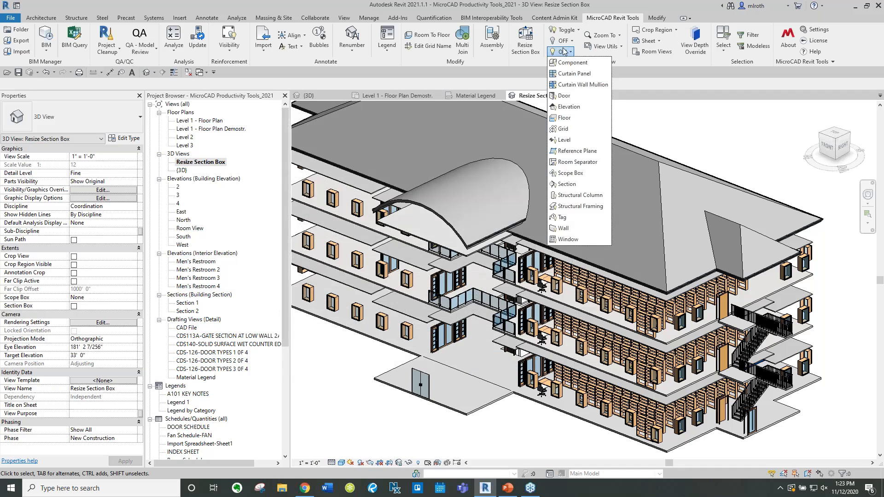
pyautogui.click(567, 228)
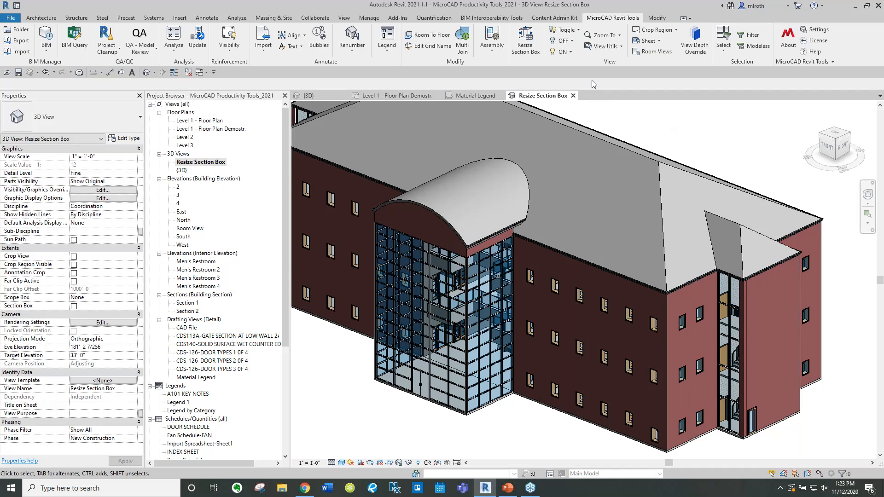
# Preview drafting views with View Lookup and open CDS113A-GATE SECTION AT LOW WALL 2A
pyautogui.click(620, 46)
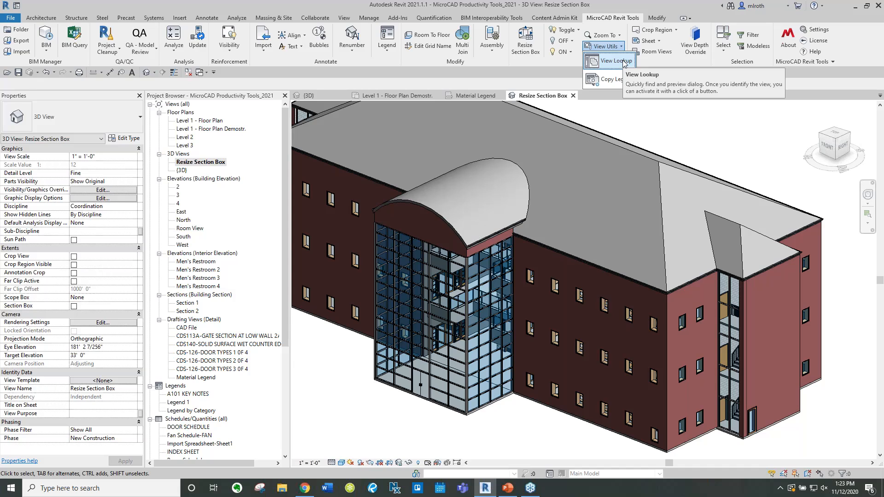
pyautogui.click(617, 61)
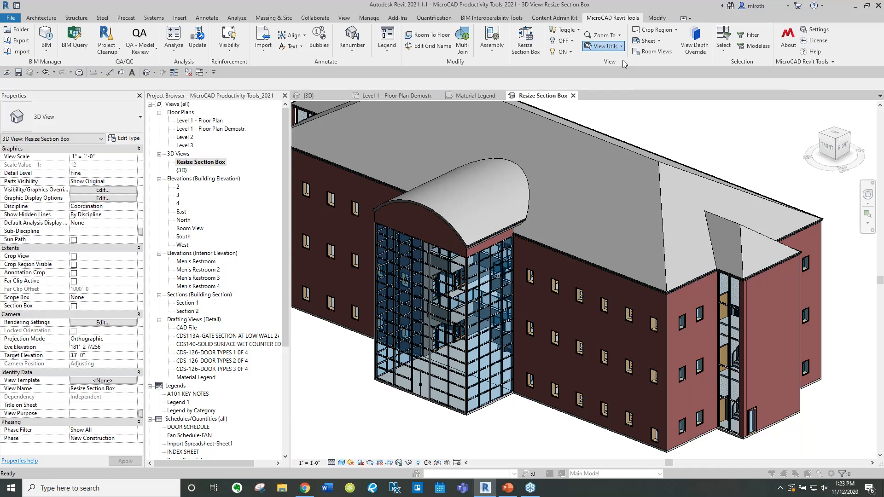
pyautogui.moveTo(393, 137); pyautogui.dragTo(403, 88)
pyautogui.moveTo(411, 234); pyautogui.dragTo(411, 143)
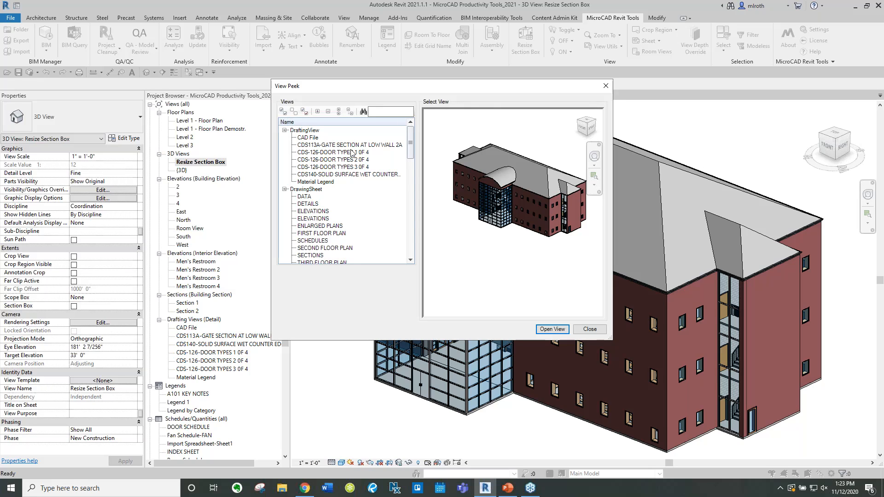
pyautogui.click(308, 138)
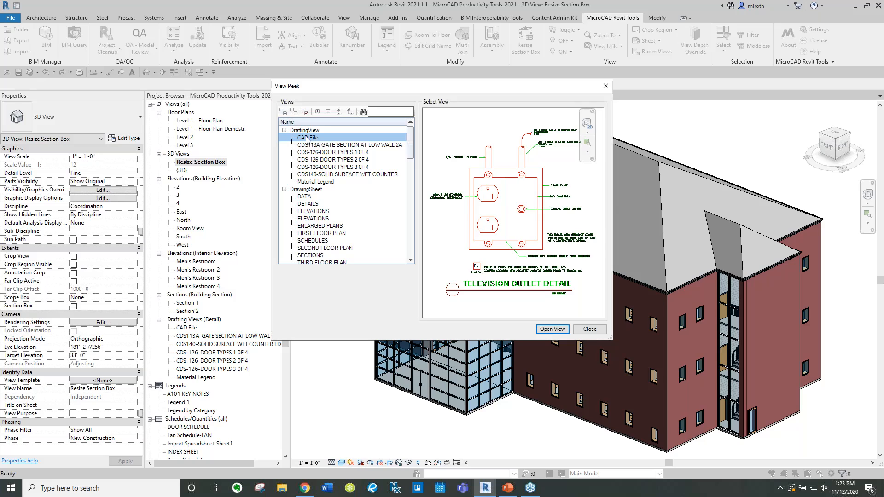
pyautogui.click(319, 148)
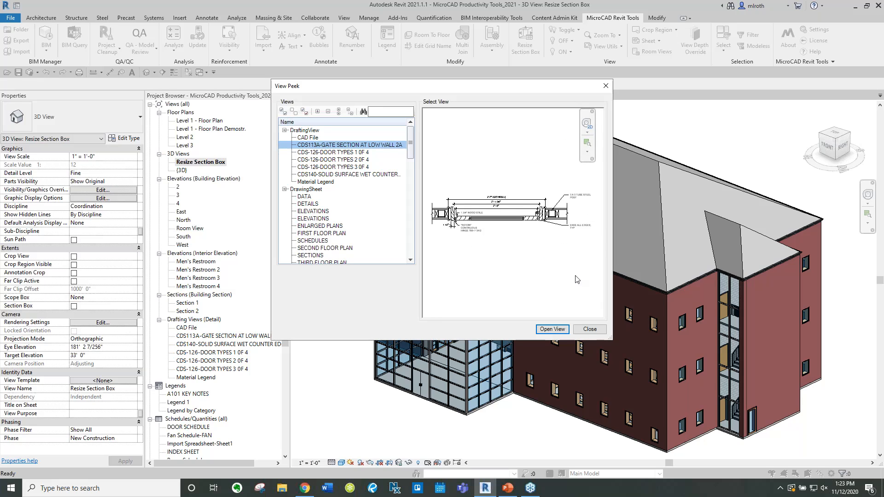
pyautogui.click(552, 329)
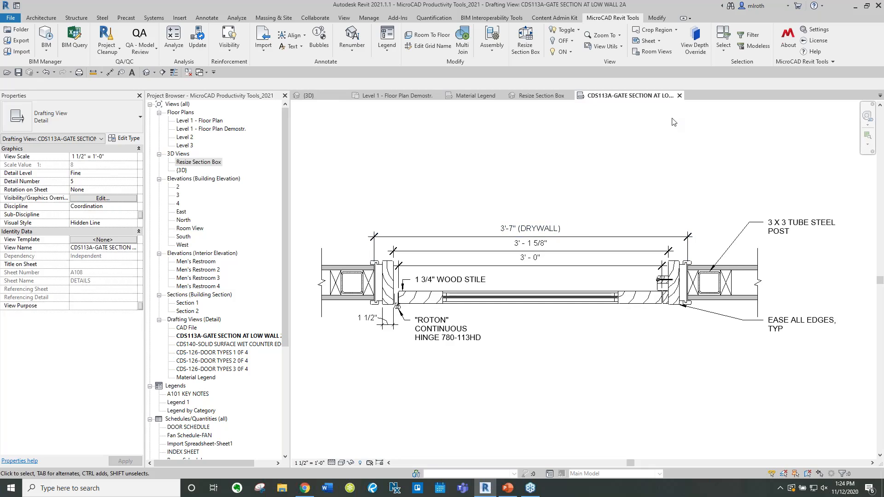
# Open the Sheet/View Manager and widen its View Name and Title on Sheet columns
pyautogui.moveTo(749, 174); pyautogui.dragTo(740, 172, button='middle')
pyautogui.click(675, 31)
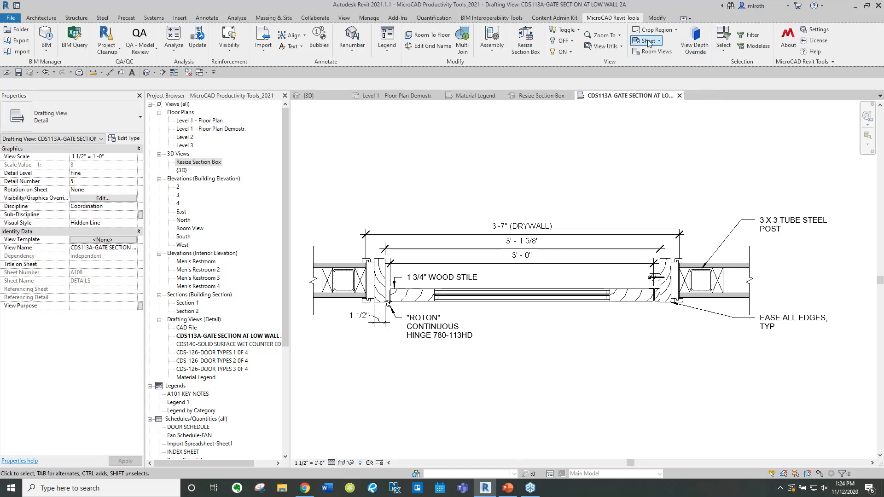
pyautogui.click(657, 42)
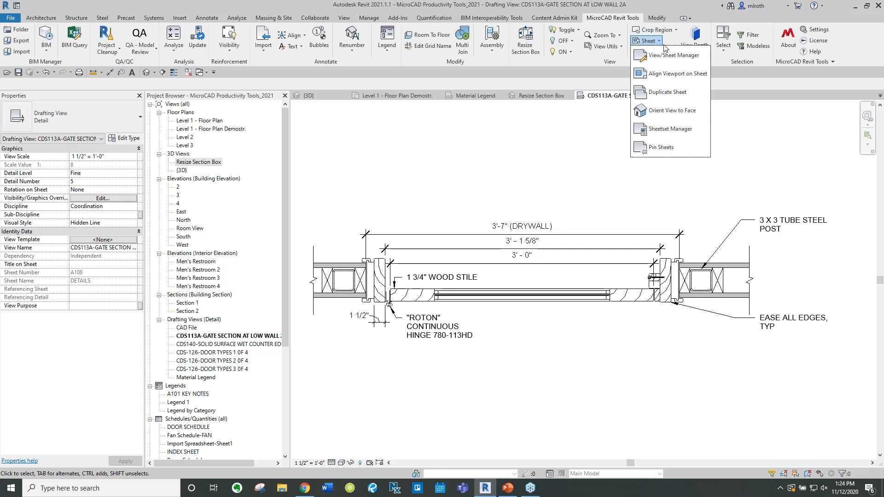
pyautogui.click(660, 60)
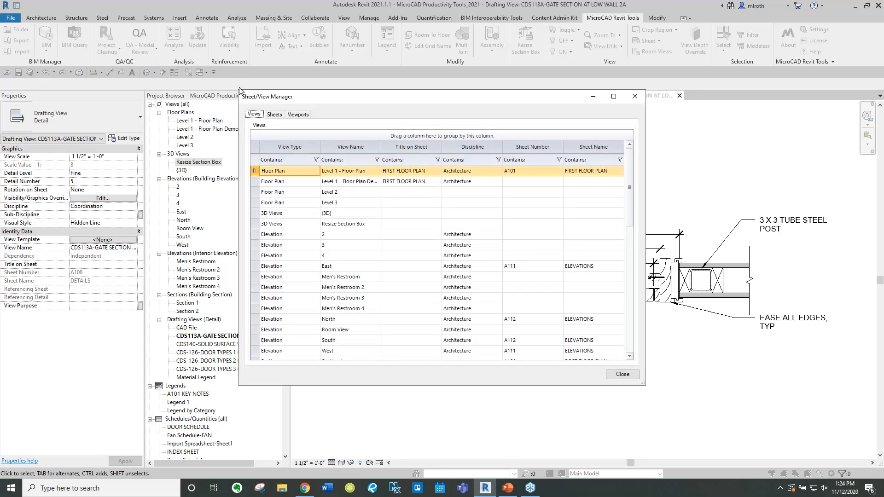
pyautogui.moveTo(240, 91); pyautogui.dragTo(225, 11)
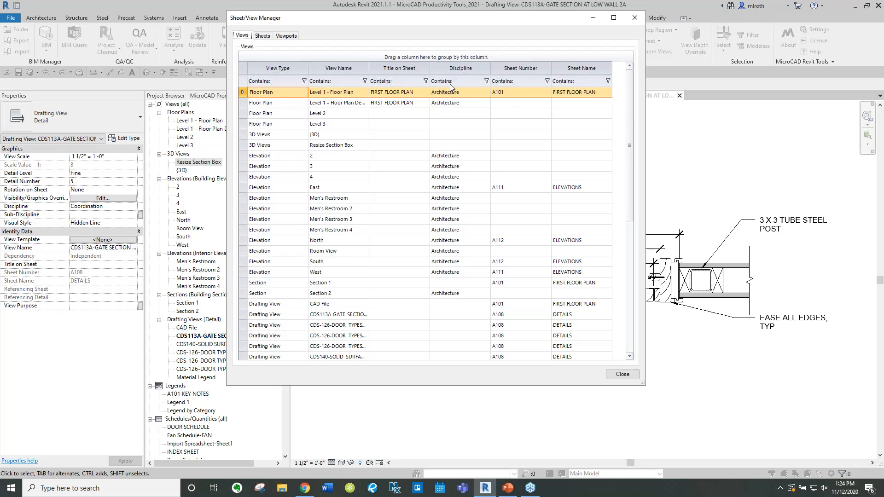
pyautogui.moveTo(431, 68); pyautogui.dragTo(448, 68)
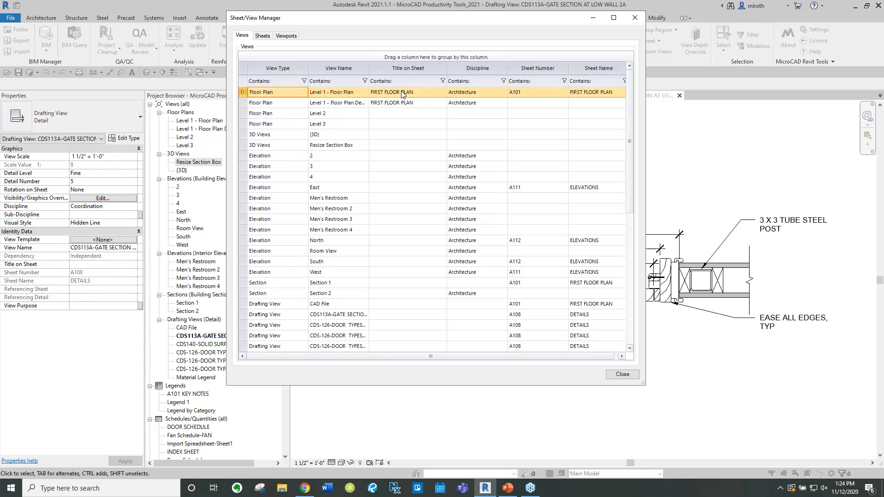
pyautogui.moveTo(368, 72); pyautogui.dragTo(393, 75)
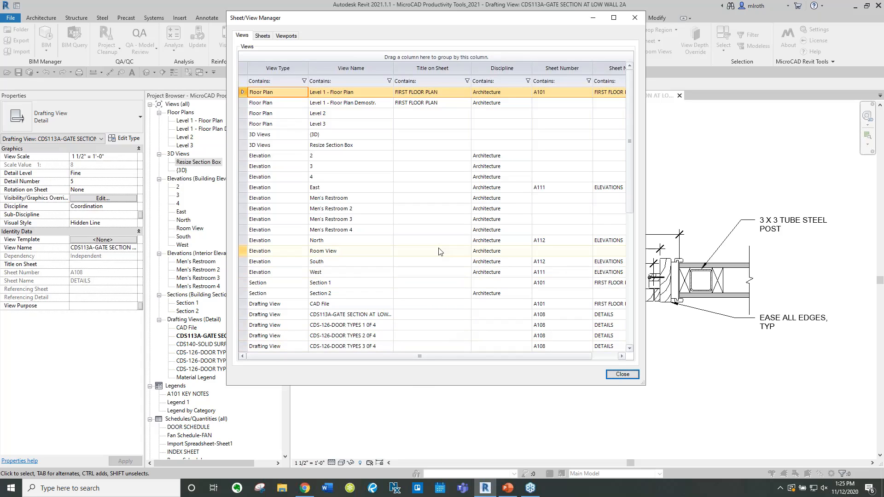
# Change the Level 1 - Floor Plan view's title on sheet to FIRST Plan in the Sheet/View Manager
pyautogui.click(447, 92)
pyautogui.moveTo(447, 92); pyautogui.dragTo(425, 92)
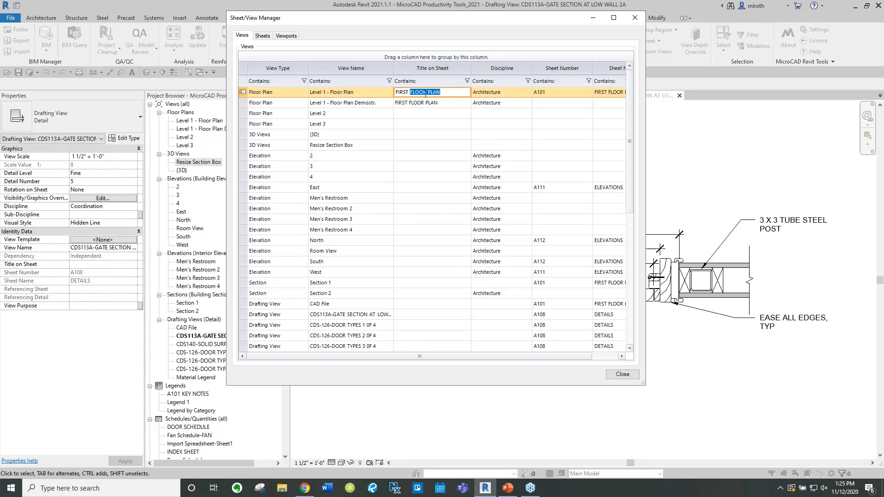
pyautogui.write('Plan')
pyautogui.press('Return')
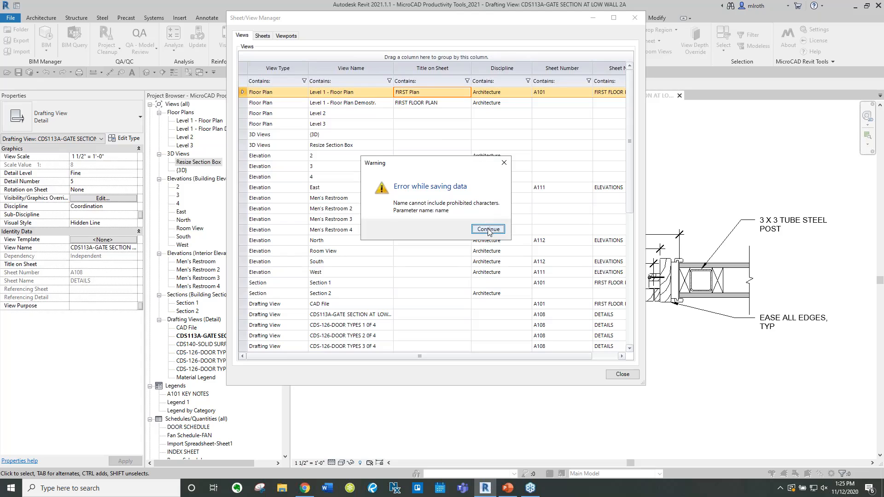
# Try repeatedly to dismiss the saving-data error warning over the Sheet/View Manager
pyautogui.click(489, 230)
pyautogui.click(489, 230)
pyautogui.click(489, 230)
pyautogui.click(497, 229)
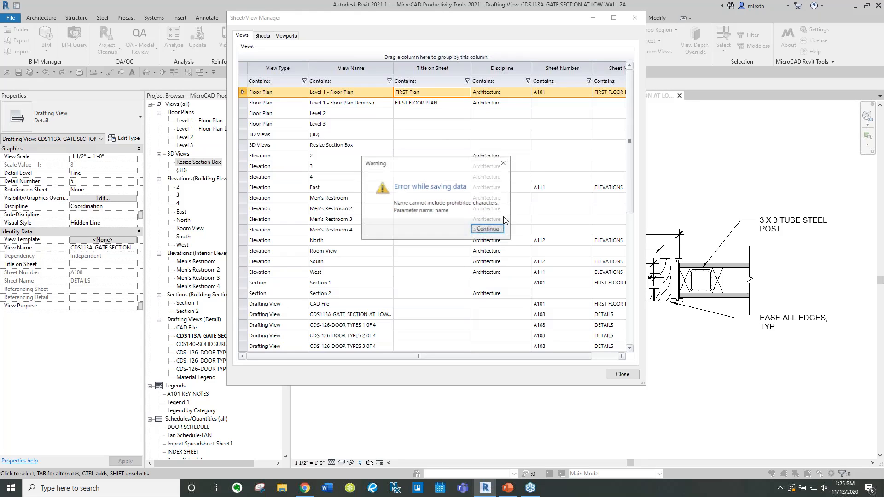
pyautogui.click(504, 163)
pyautogui.click(628, 376)
pyautogui.click(484, 232)
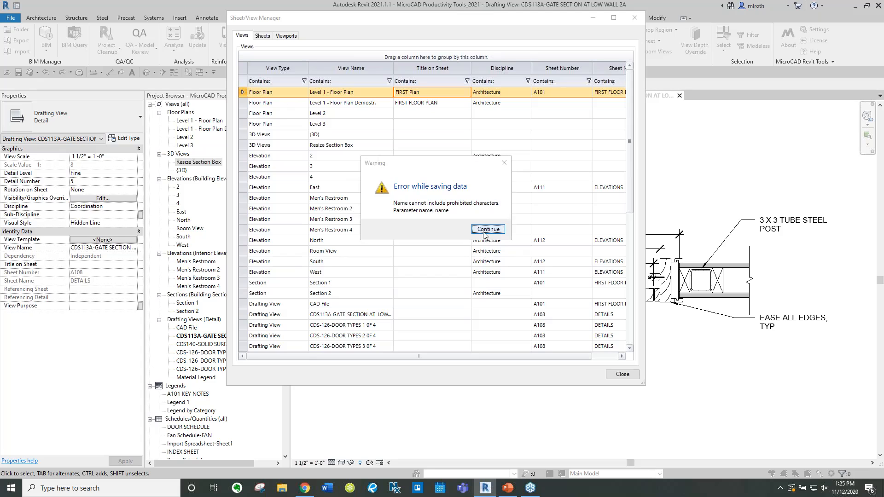
pyautogui.click(485, 230)
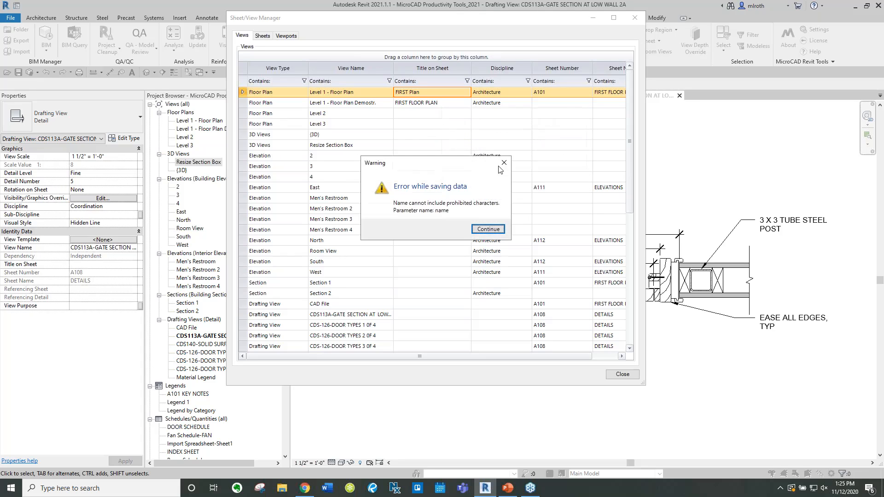
pyautogui.click(504, 164)
pyautogui.moveTo(479, 165); pyautogui.dragTo(632, 25)
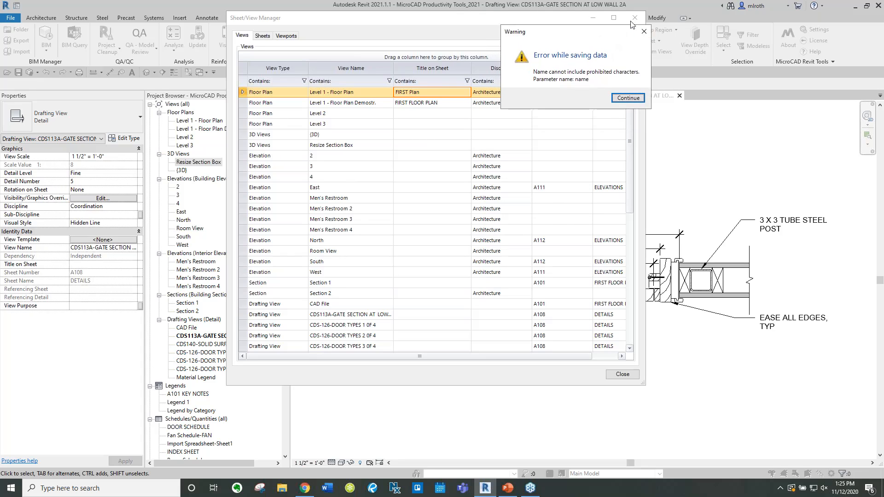
pyautogui.click(643, 31)
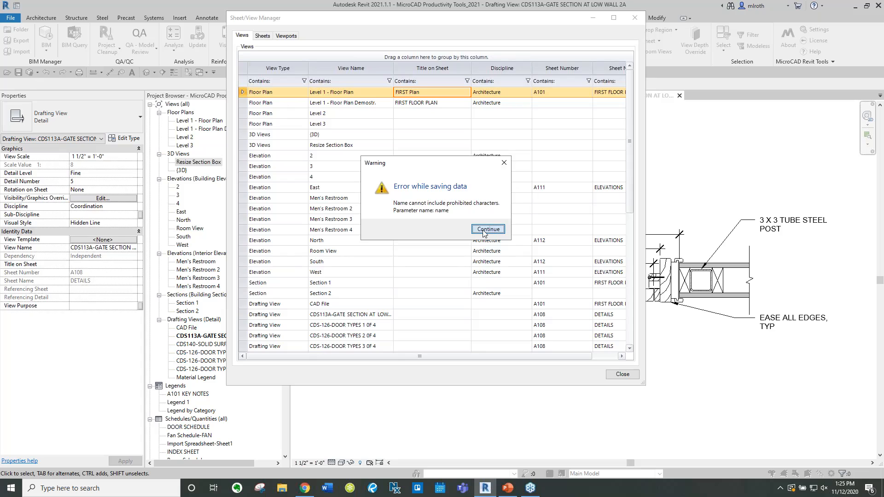
pyautogui.click(487, 230)
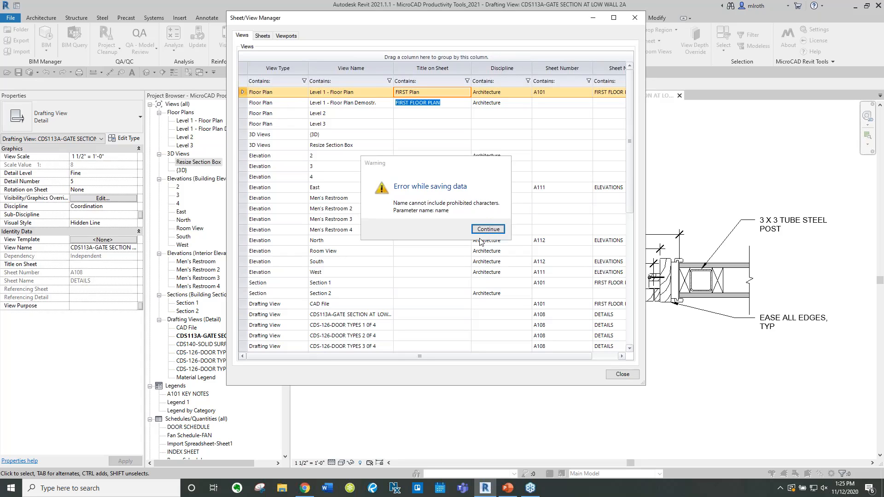
pyautogui.click(483, 232)
pyautogui.click(620, 374)
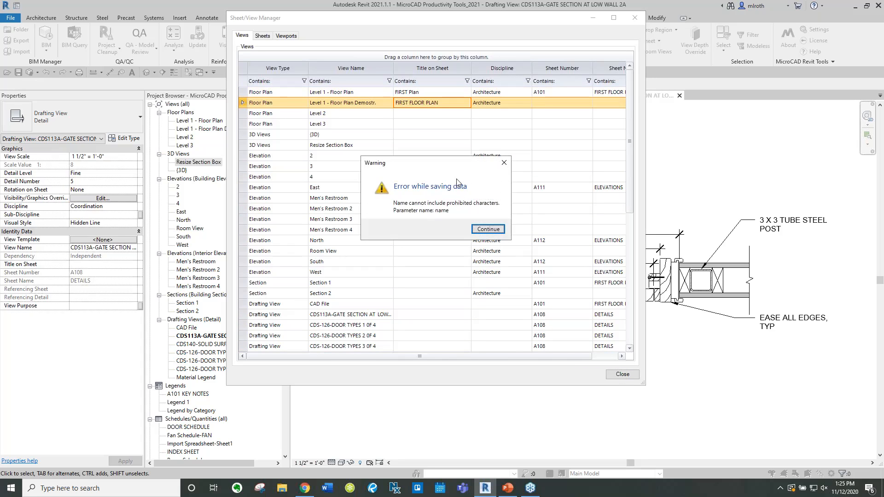
pyautogui.click(484, 229)
pyautogui.click(621, 374)
pyautogui.click(484, 230)
pyautogui.click(485, 230)
pyautogui.click(483, 230)
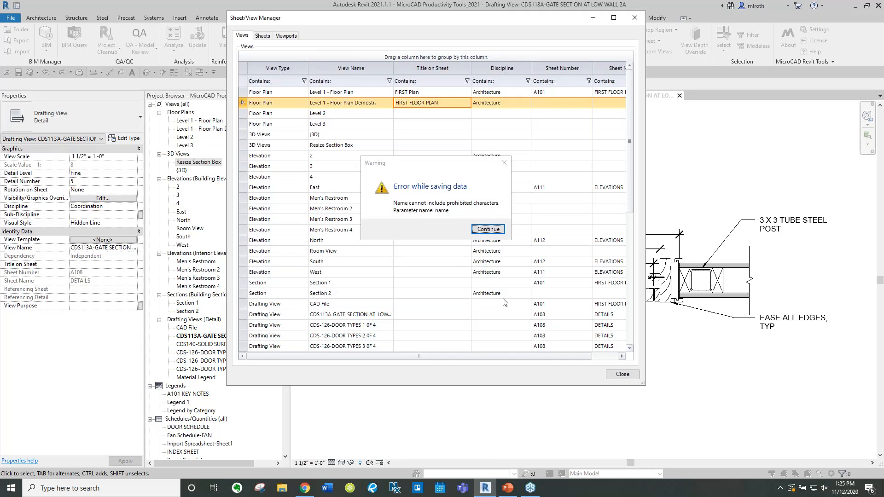
pyautogui.click(483, 230)
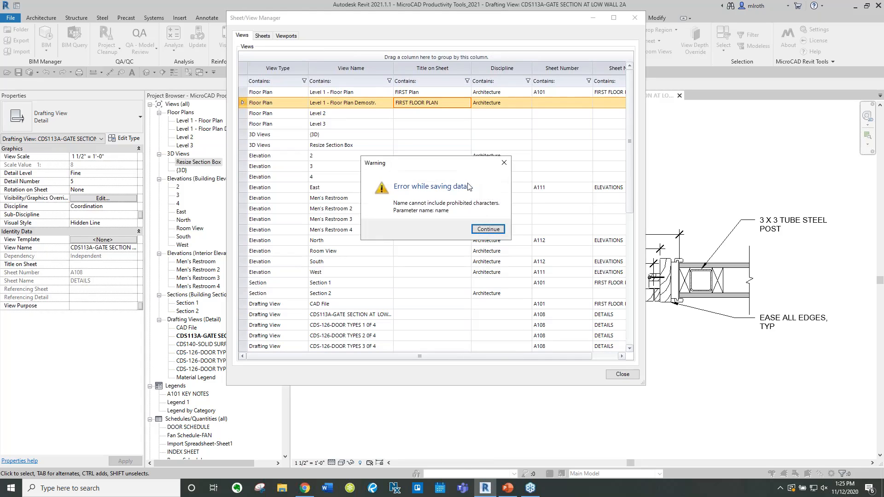
pyautogui.click(488, 490)
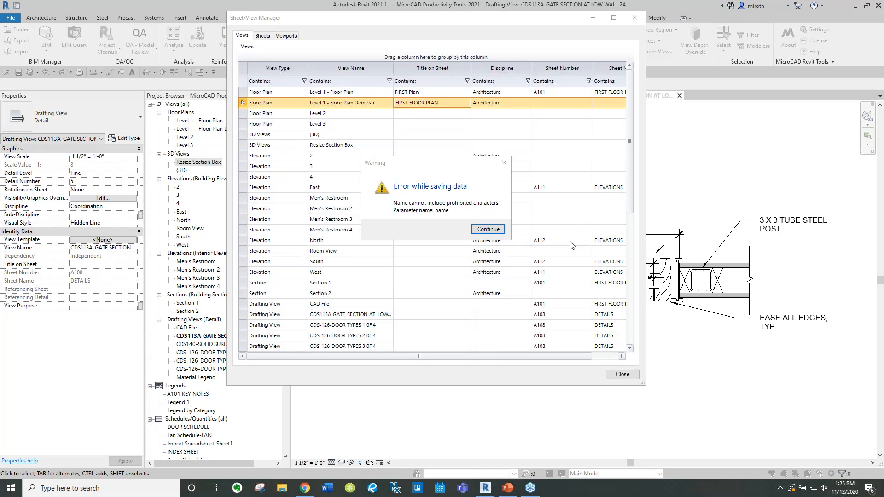
# Move the error warning aside, dismiss it, and close the Sheet/View Manager
pyautogui.moveTo(433, 165); pyautogui.dragTo(554, 267)
pyautogui.click(609, 331)
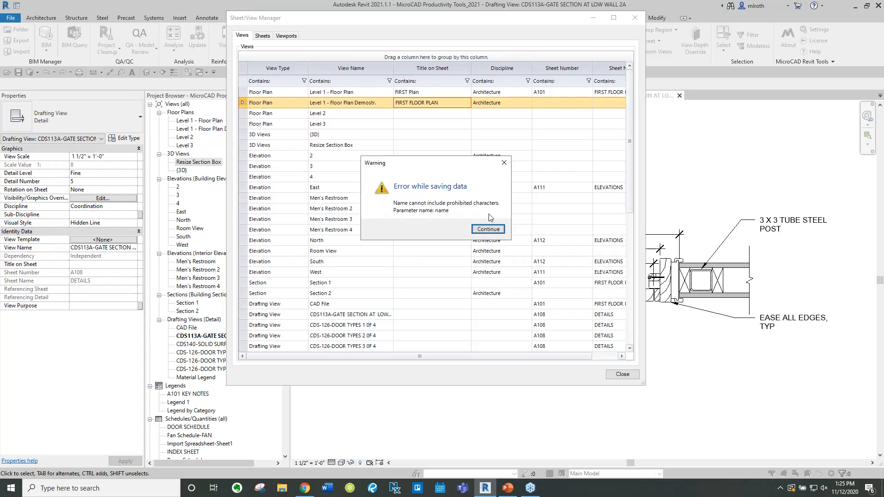
pyautogui.moveTo(433, 165); pyautogui.dragTo(555, 260)
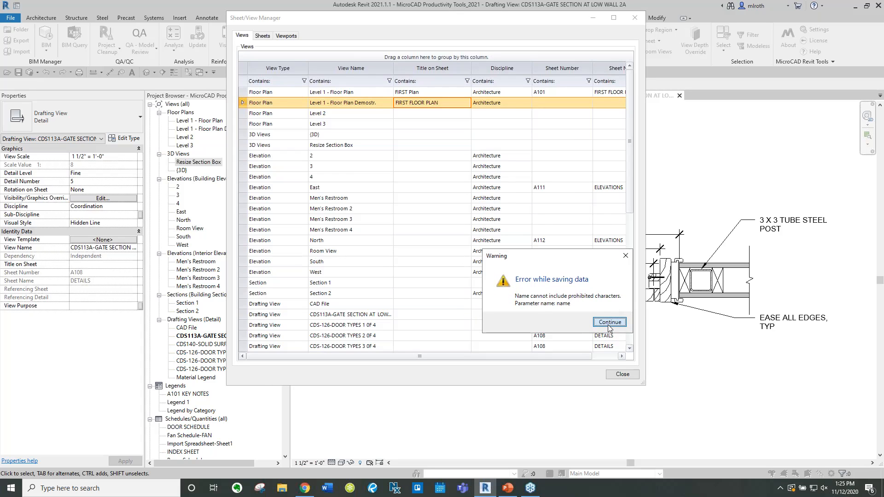
pyautogui.click(609, 321)
pyautogui.click(620, 375)
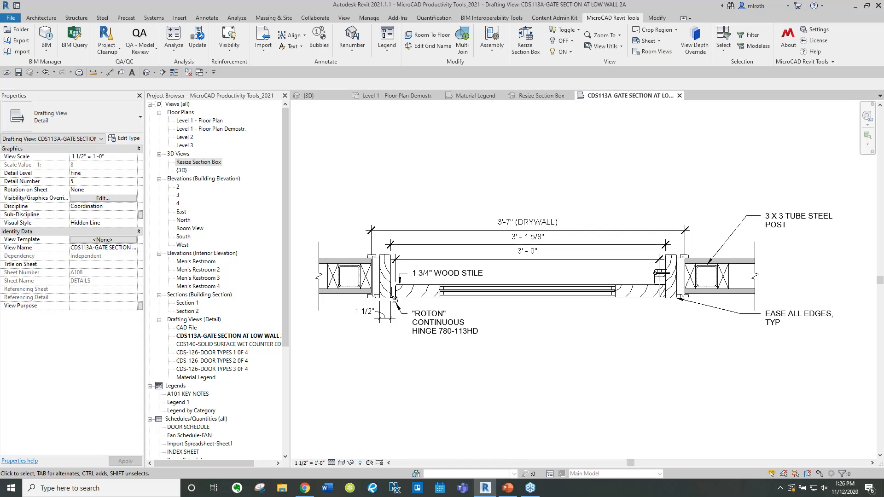
pyautogui.click(657, 51)
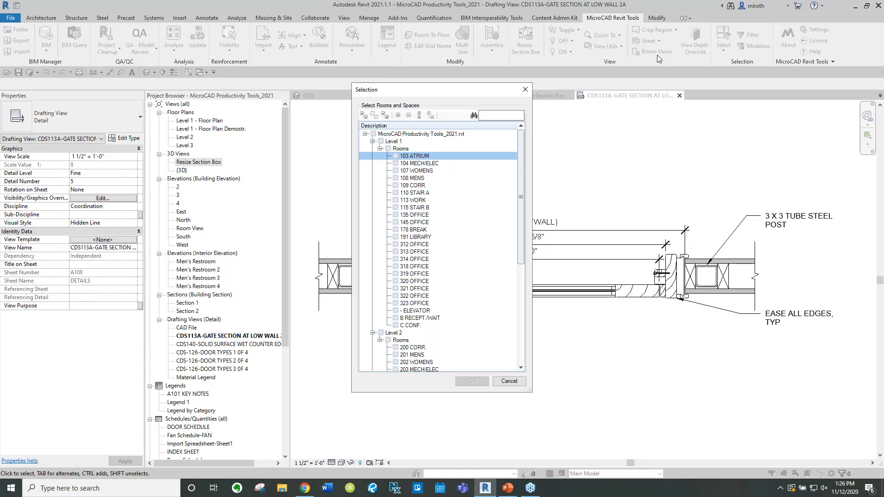
pyautogui.moveTo(437, 91); pyautogui.dragTo(463, 95)
pyautogui.click(556, 93)
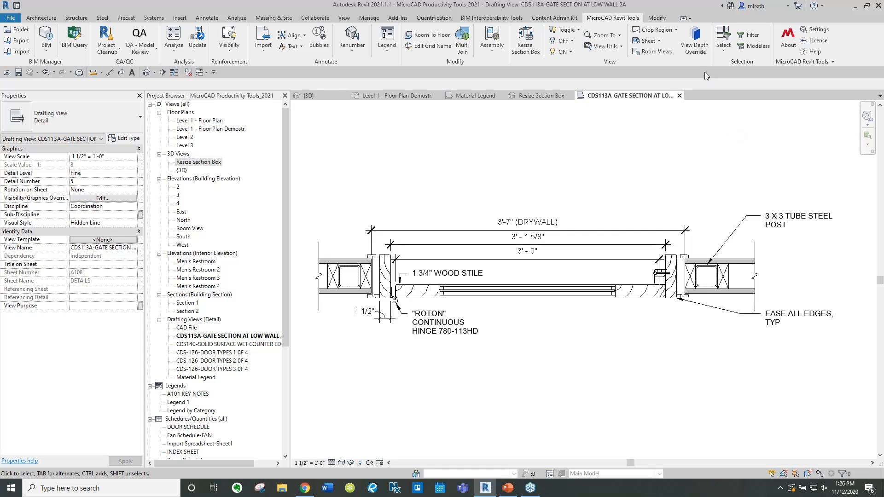
# Start the Room Views tool and select room 103 ATRIUM on Level 1
pyautogui.click(655, 52)
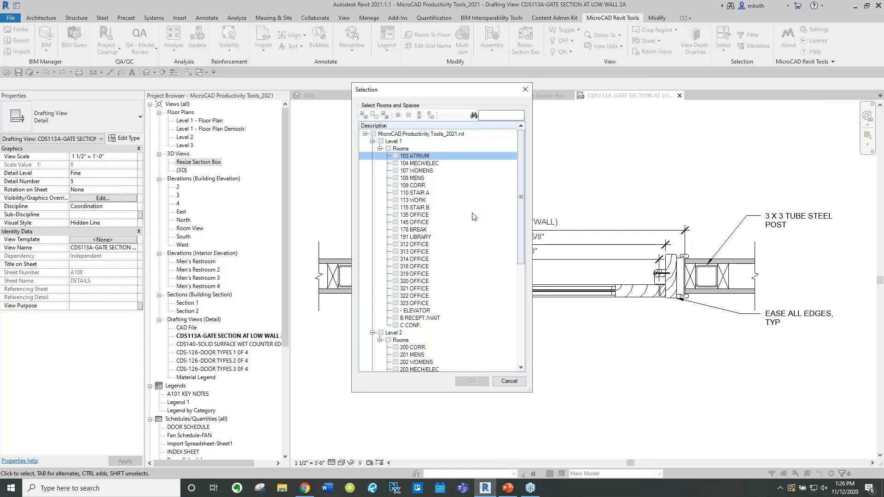
pyautogui.click(396, 156)
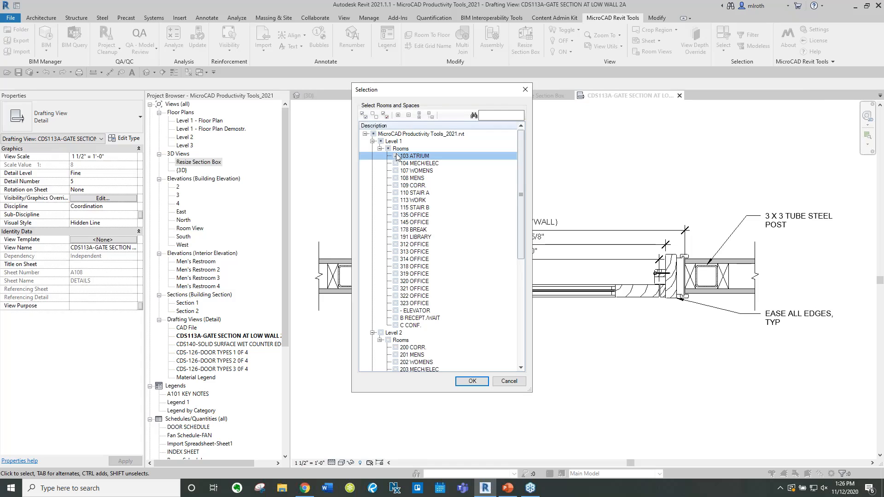
pyautogui.click(468, 382)
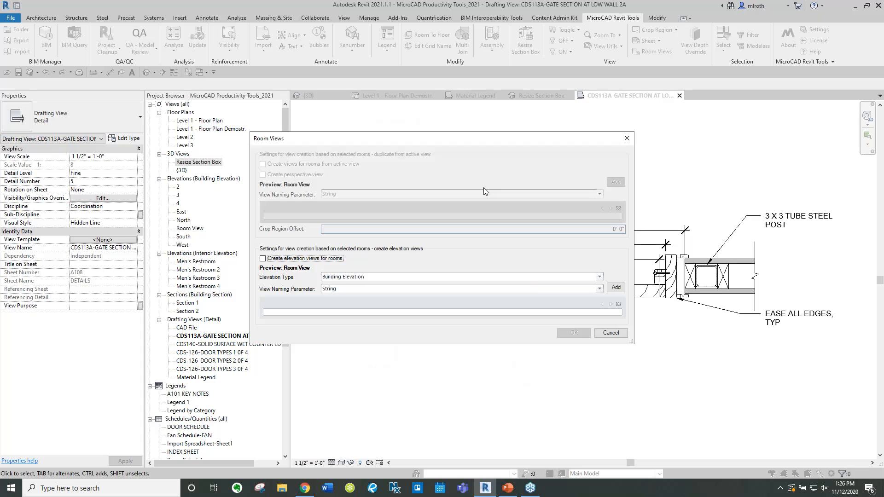
# Create interior elevation views for the selected room, naming them by Cardinal Direction
pyautogui.click(599, 276)
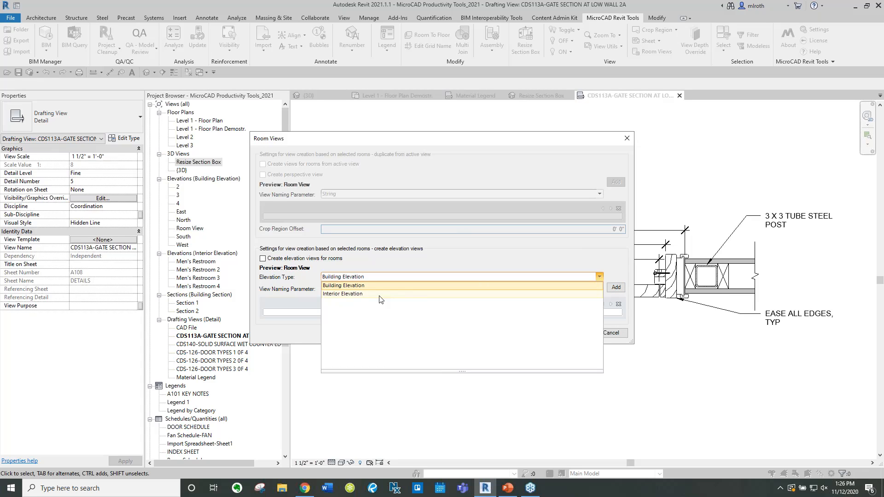
pyautogui.click(382, 299)
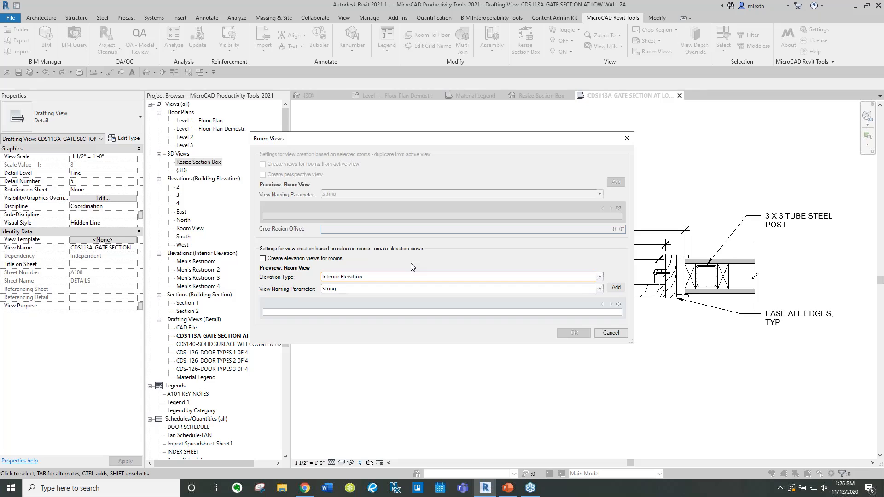
pyautogui.click(353, 289)
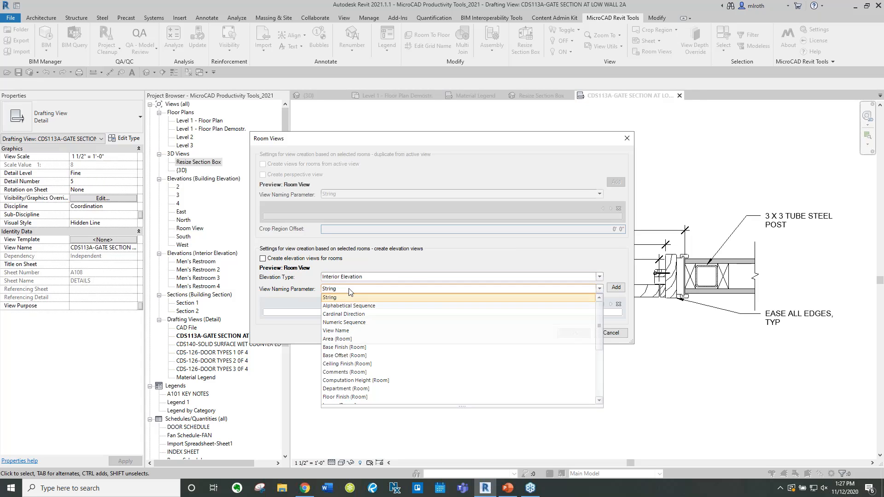
pyautogui.click(351, 290)
pyautogui.click(349, 290)
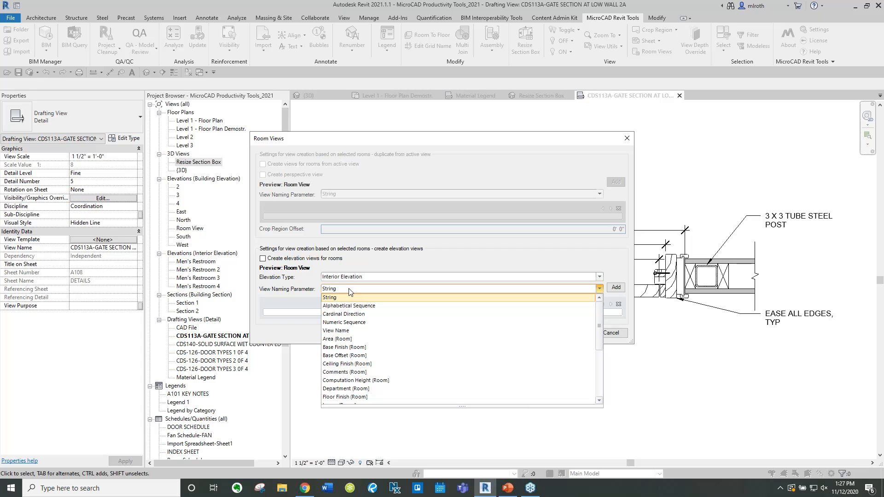
pyautogui.click(349, 314)
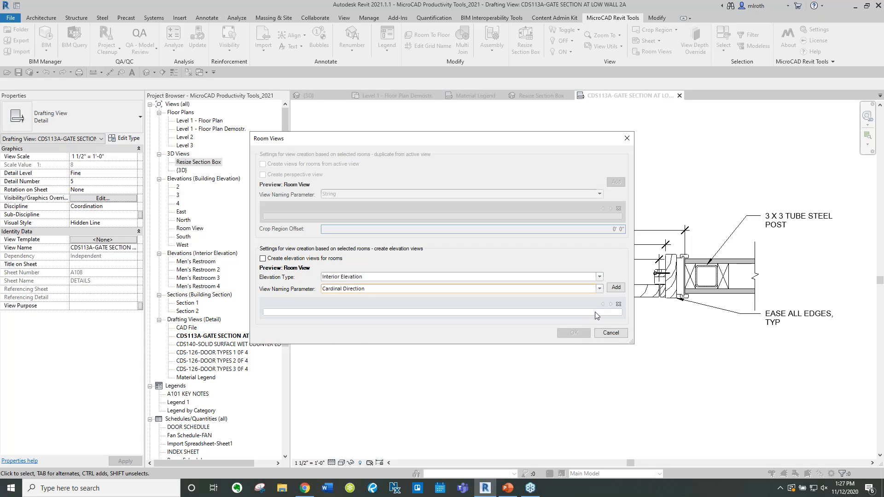
pyautogui.click(617, 288)
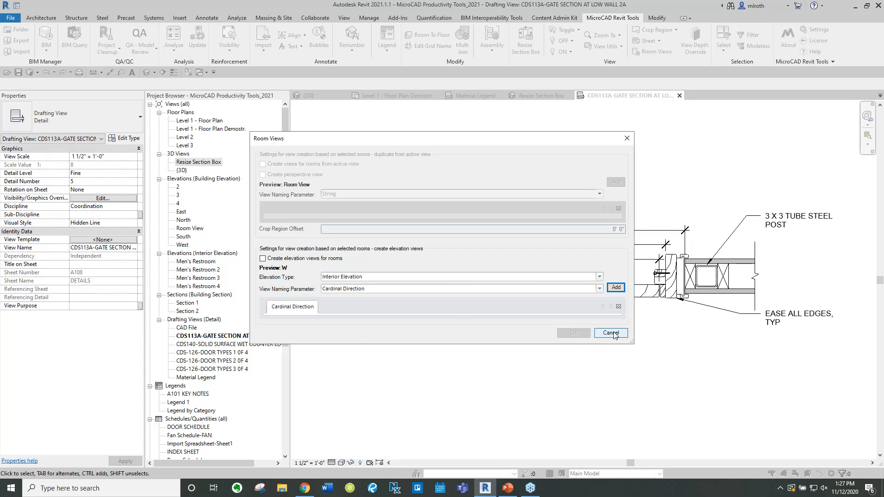
pyautogui.click(271, 258)
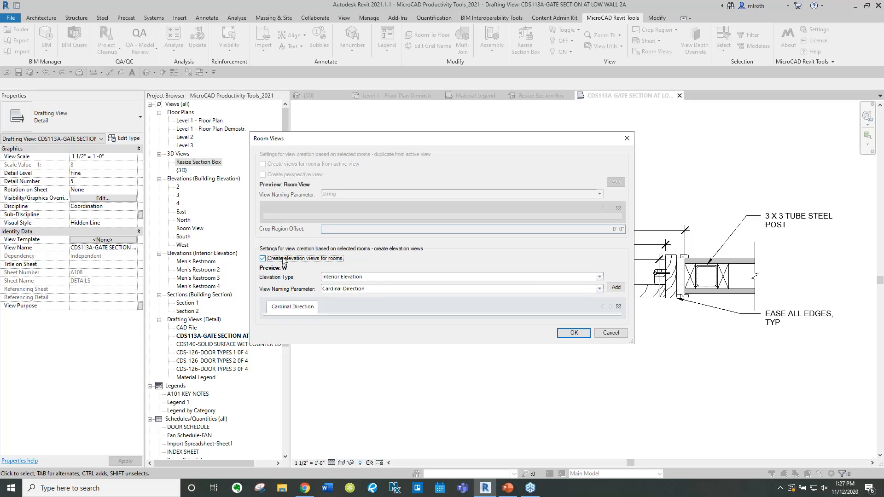
pyautogui.click(571, 333)
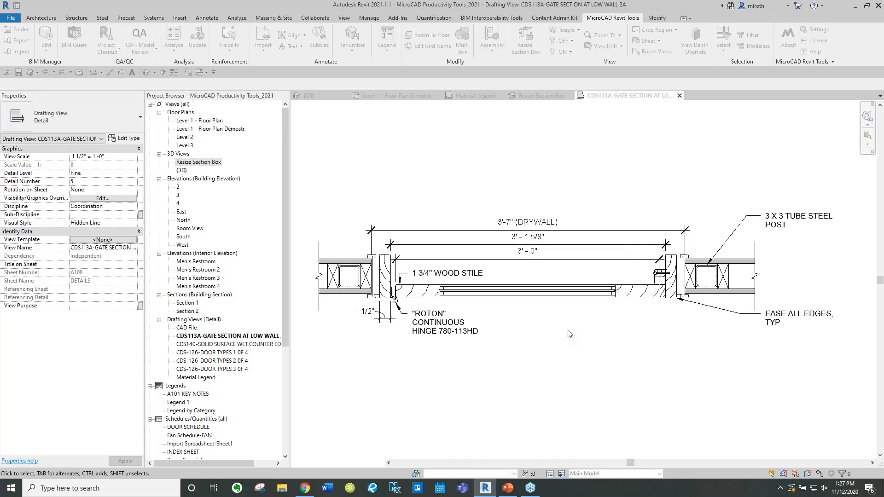
# Inspect the new interior elevations E, N and W in the project browser and open elevation E
pyautogui.click(179, 262)
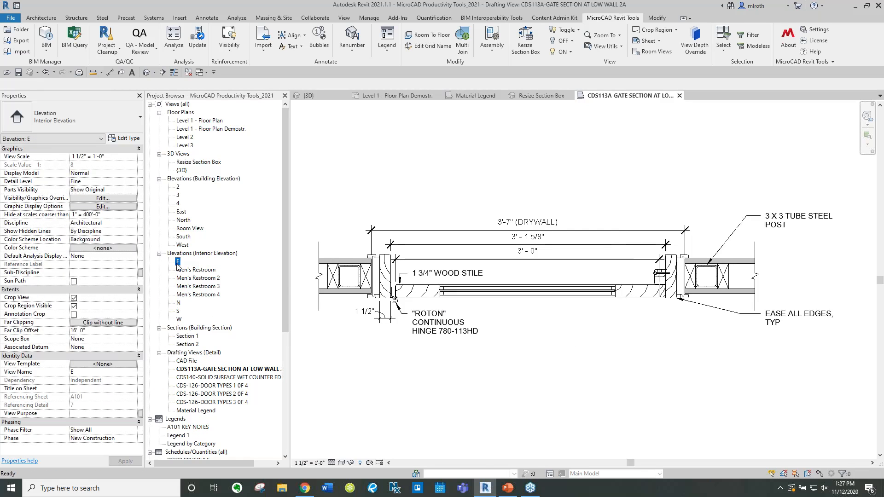
pyautogui.click(179, 311)
pyautogui.click(179, 319)
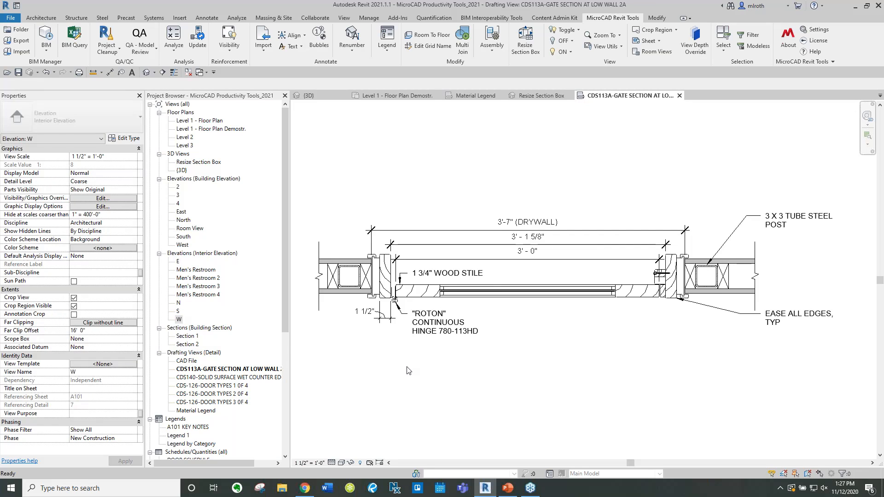
pyautogui.doubleClick(180, 262)
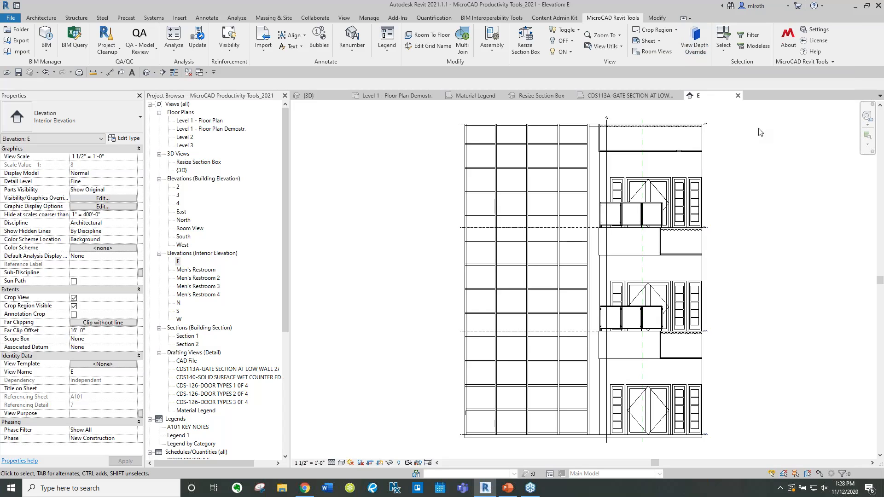
pyautogui.click(722, 53)
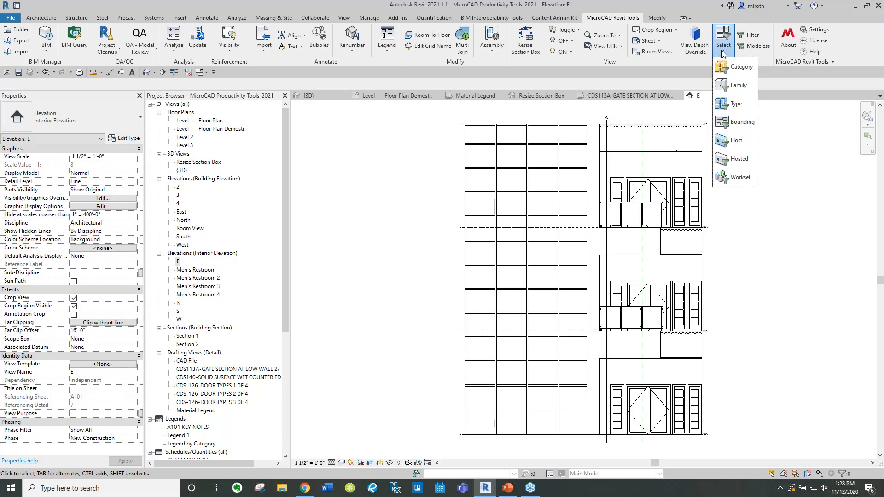
pyautogui.click(794, 201)
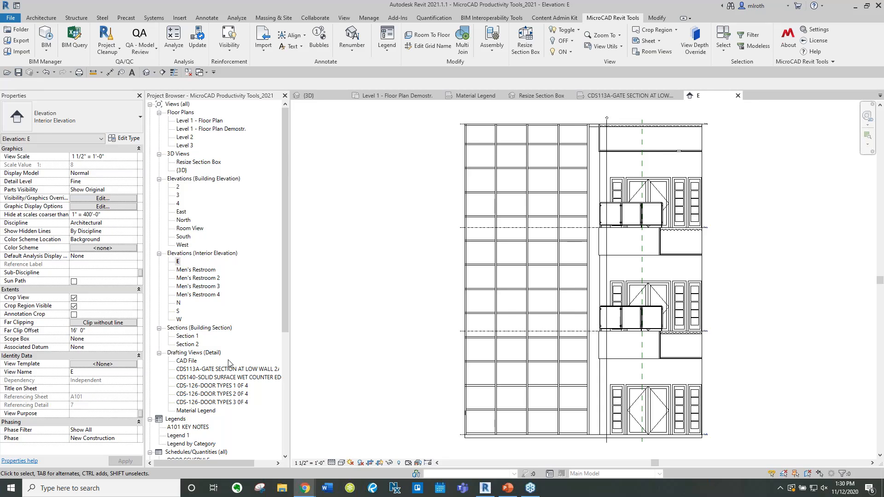
# Switch to the MicroCAD events web page, highlight the People Flow Toolkit- Revit Path of Travel Webinar, and return to Revit
pyautogui.moveTo(17, 193); pyautogui.dragTo(559, 1)
pyautogui.moveTo(391, 195); pyautogui.dragTo(572, 197)
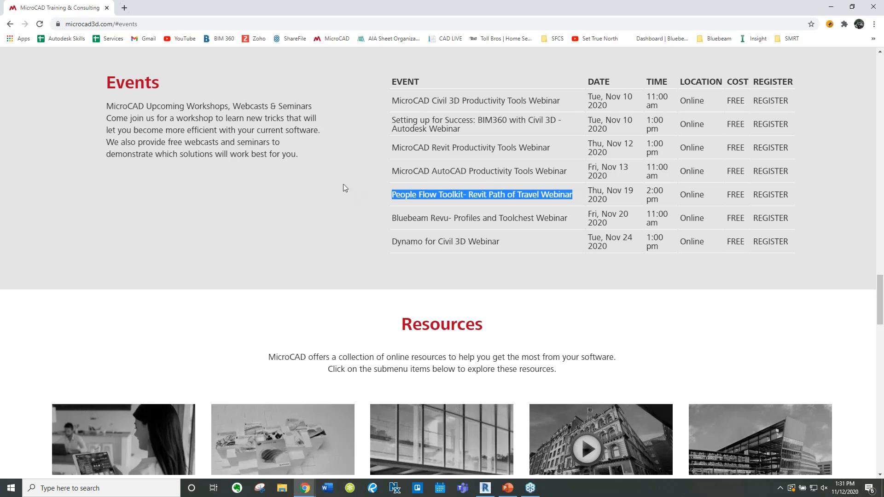
pyautogui.moveTo(364, 5); pyautogui.dragTo(0, 248)
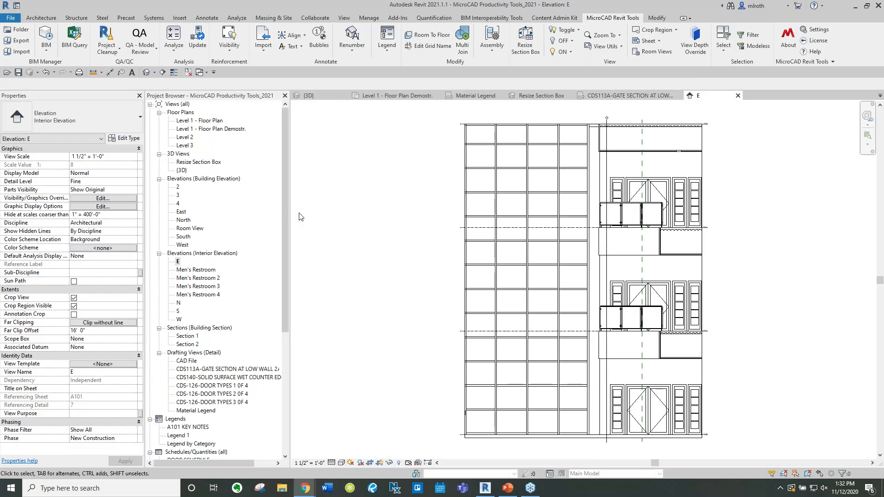
pyautogui.click(385, 219)
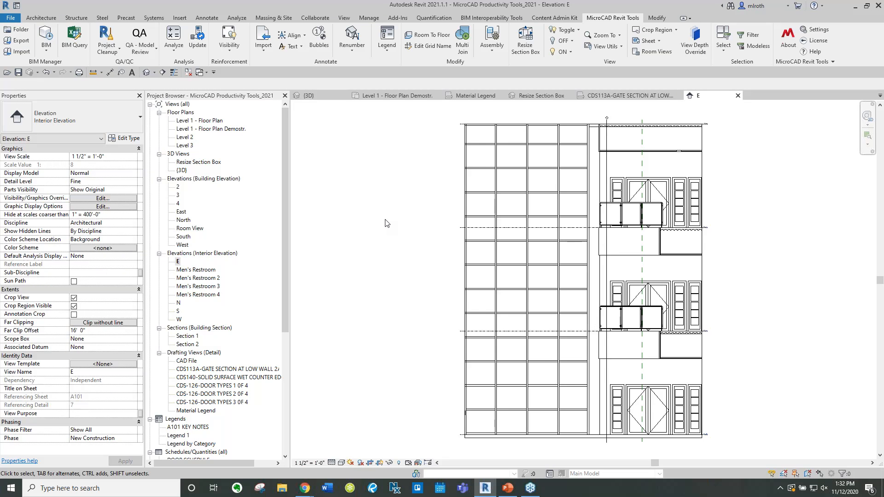